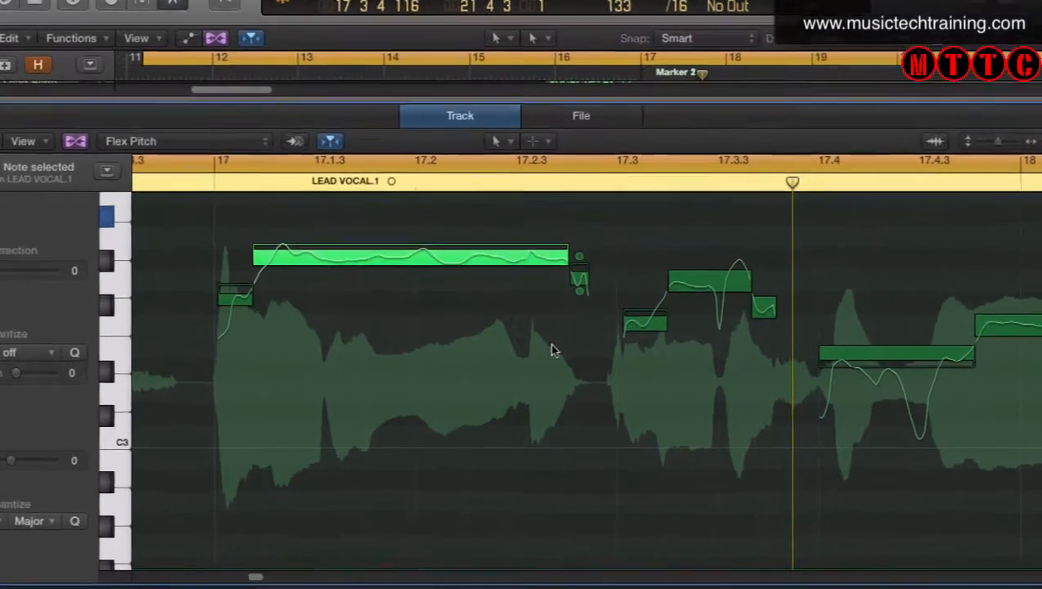
Step: Split the long vocal note just after 17.2.3 with the Scissors tool, and return to the Pointer tool
{"action": "key", "text": "t"}
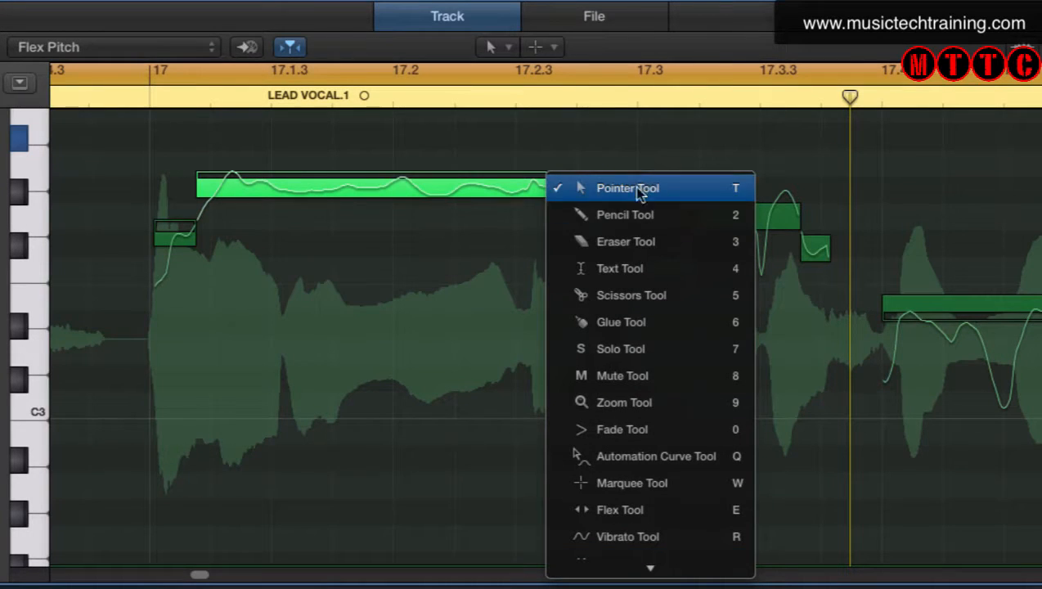
{"action": "left_click", "coordinate": [647, 297]}
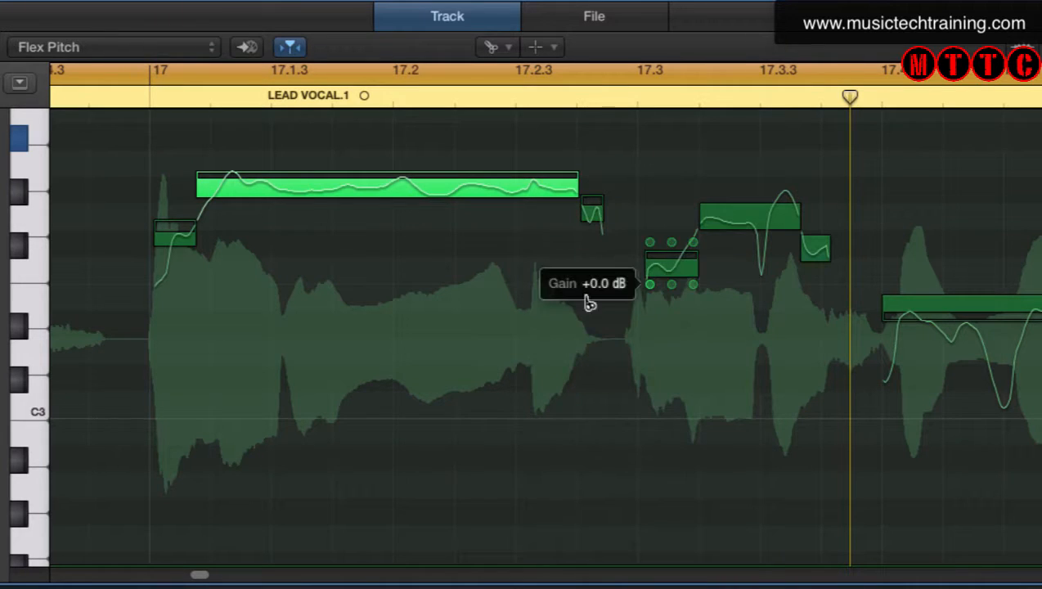
{"action": "left_click", "coordinate": [147, 96]}
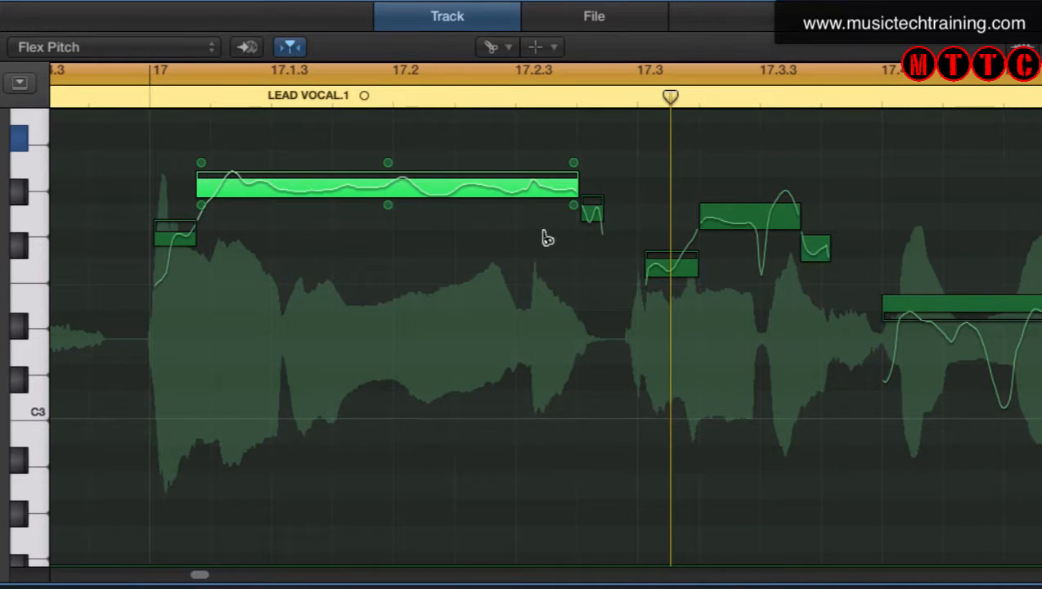
{"action": "left_click", "coordinate": [532, 191]}
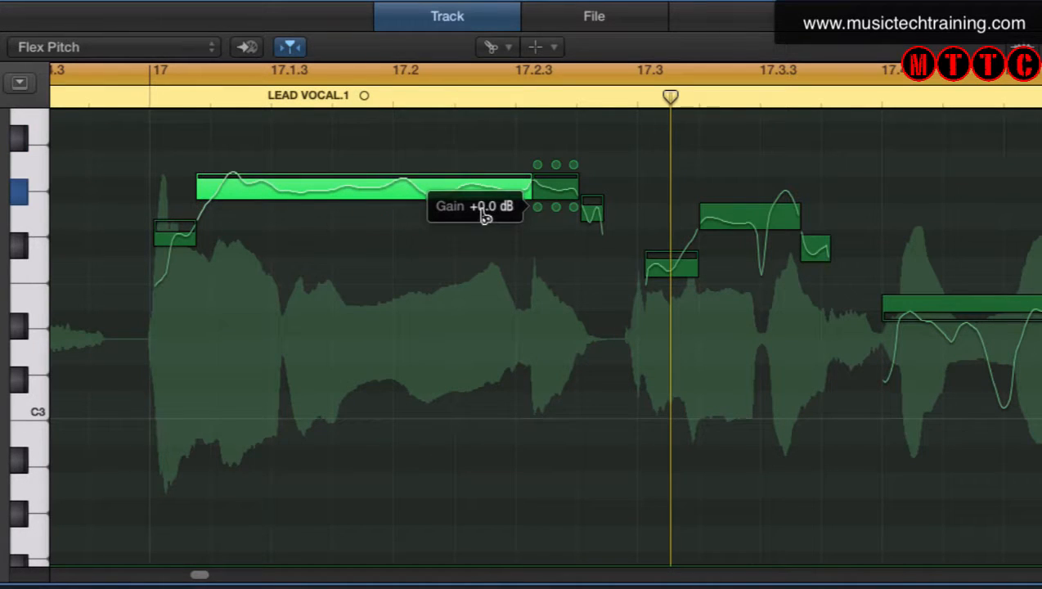
{"action": "key", "text": "t"}
{"action": "left_click", "coordinate": [578, 205]}
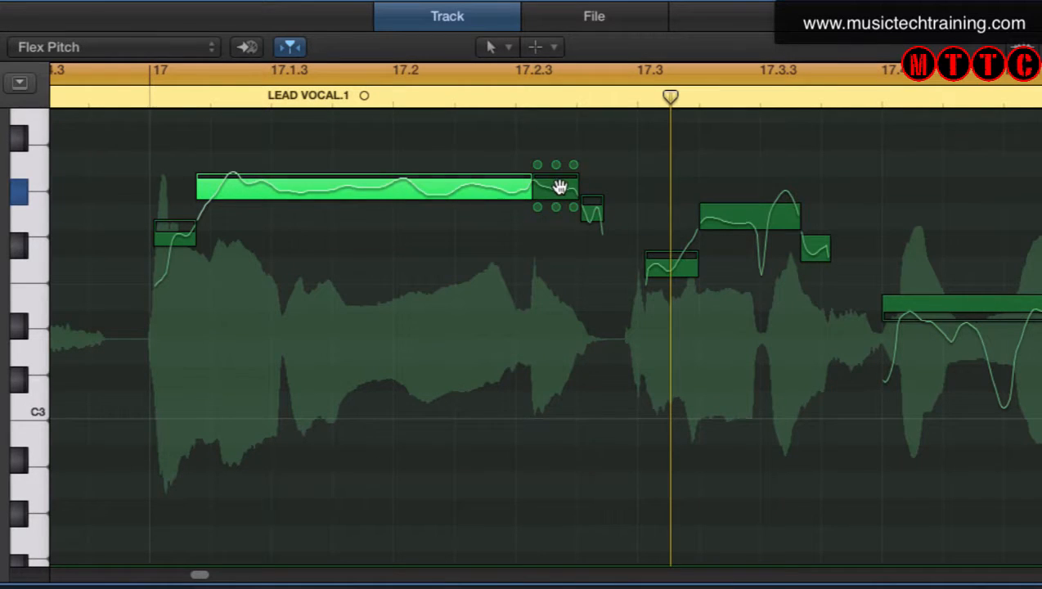
Step: Raise the short split-off note to A♯3 and play the phrase from just before bar 17
{"action": "left_click_drag", "start_coordinate": [560, 188], "coordinate": [556, 129]}
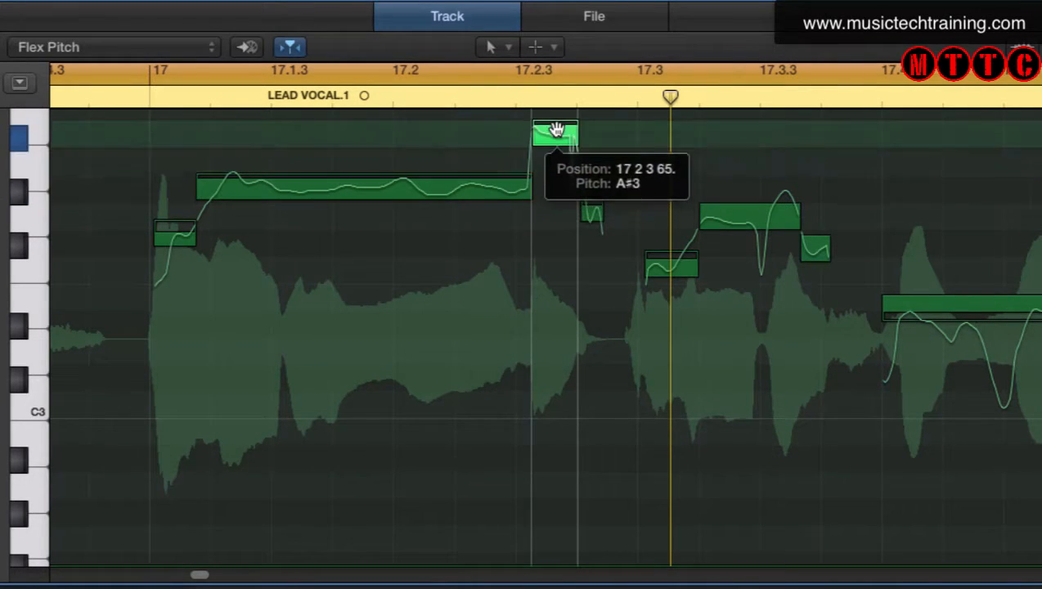
{"action": "left_click", "coordinate": [129, 96]}
{"action": "key", "text": "space"}
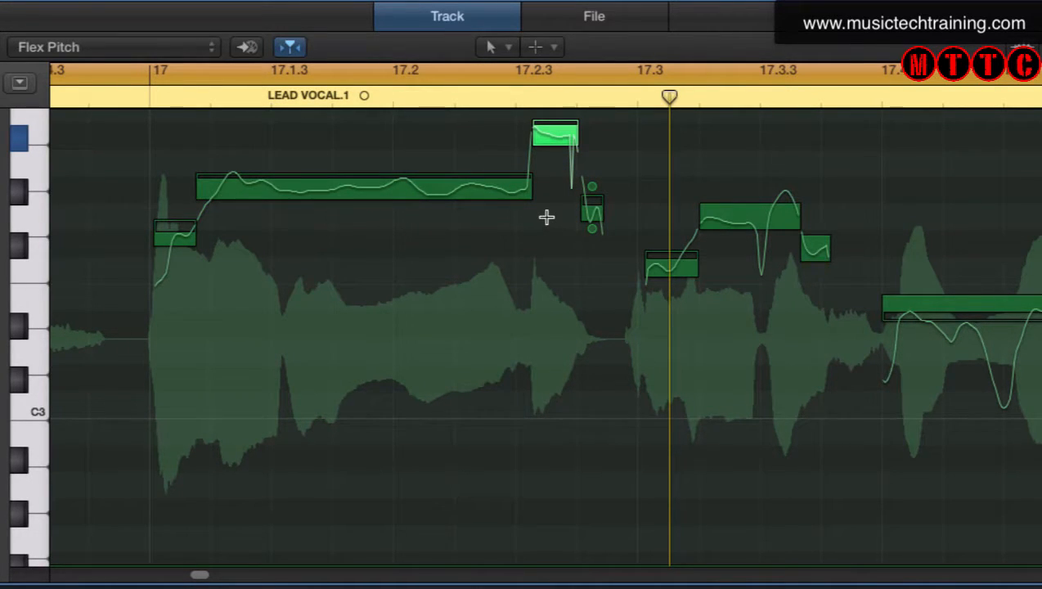
Step: Move the split-off note back down level with the long note and replay the phrase from bar 17
{"action": "left_click_drag", "start_coordinate": [553, 134], "coordinate": [553, 188]}
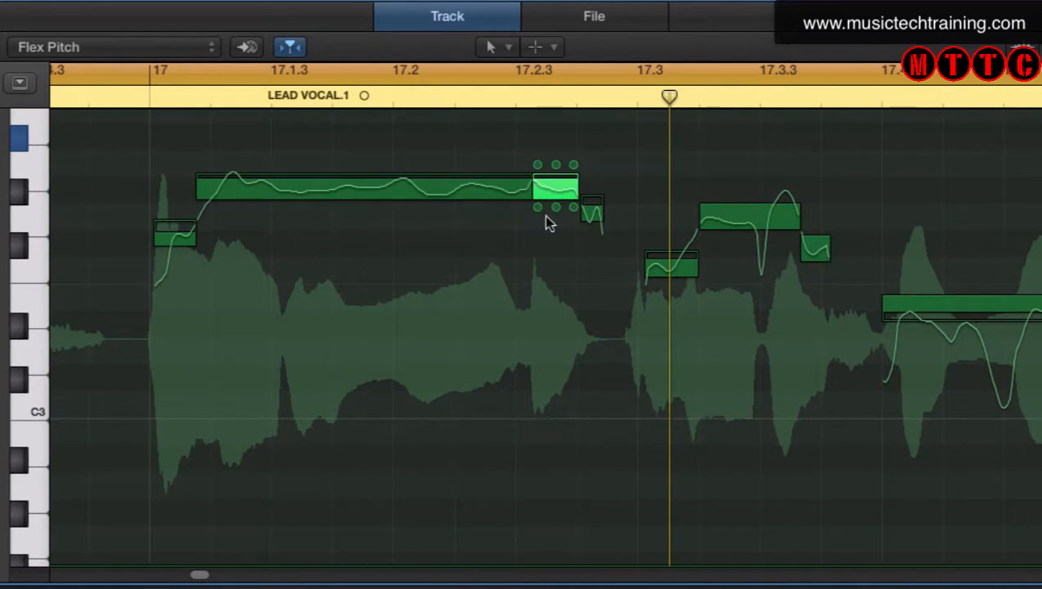
{"action": "left_click", "coordinate": [149, 93]}
{"action": "key", "text": "space"}
{"action": "key", "text": "space"}
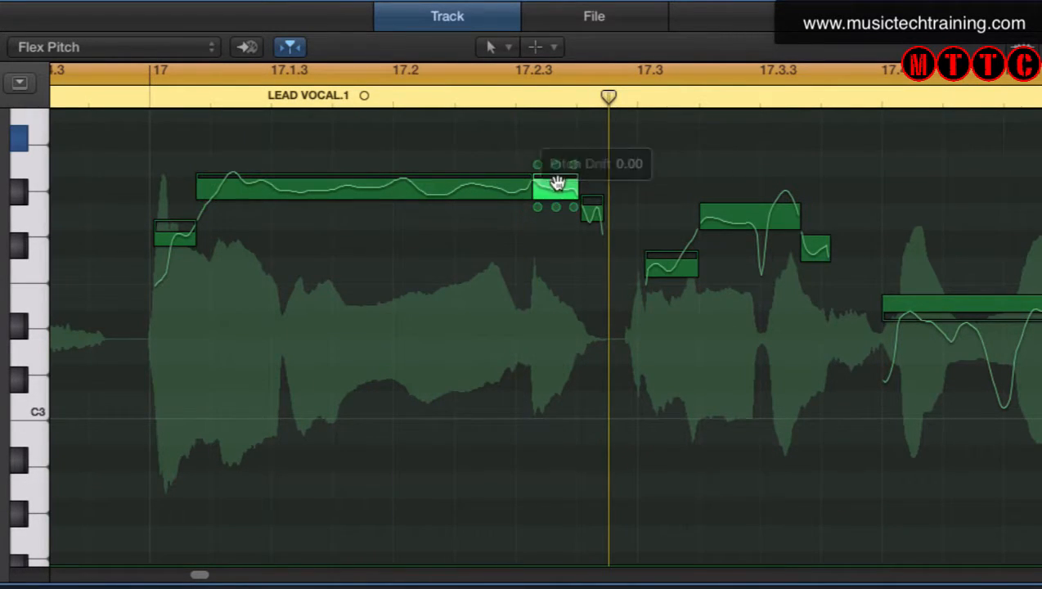
Step: Move the split-off note up two semitones from the long note's pitch and audition the phrase from bar 17
{"action": "left_click_drag", "start_coordinate": [557, 182], "coordinate": [556, 130]}
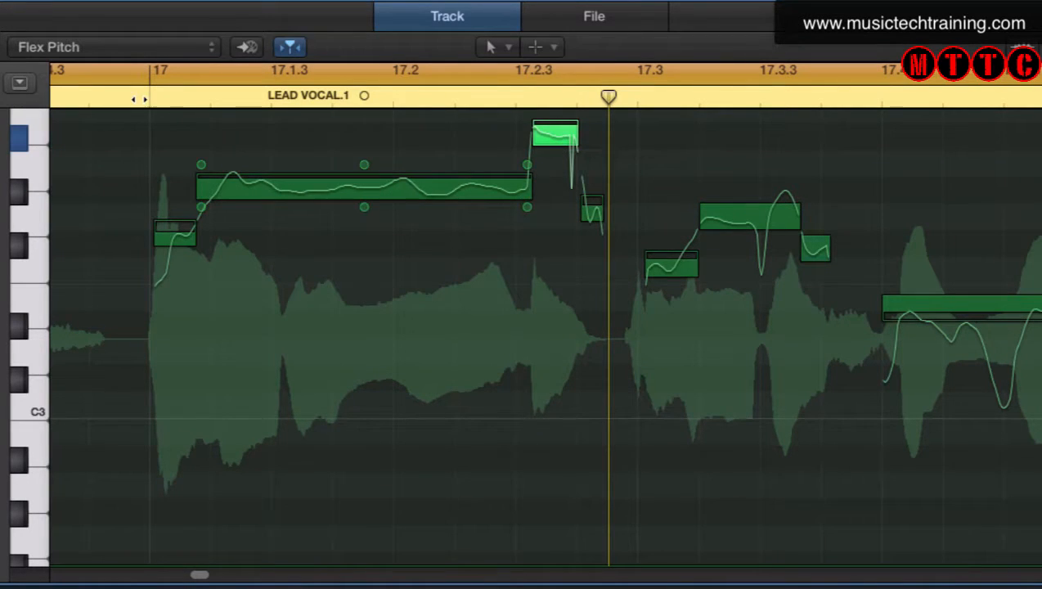
{"action": "left_click", "coordinate": [144, 97]}
{"action": "key", "text": "space"}
{"action": "key", "text": "space"}
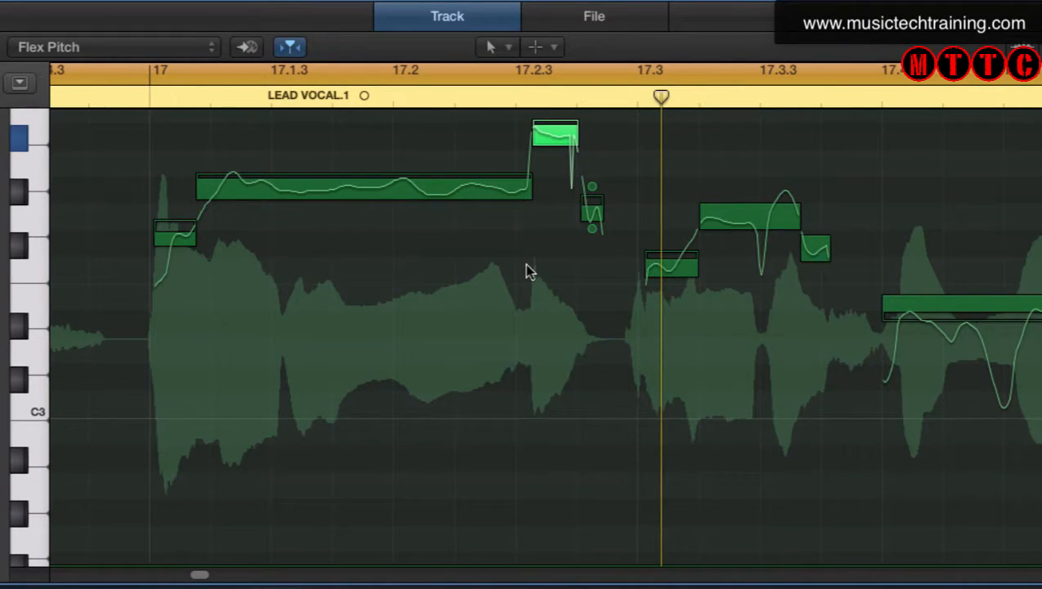
{"action": "scroll", "coordinate": [526, 270], "scroll_direction": "up", "scroll_amount": 3}
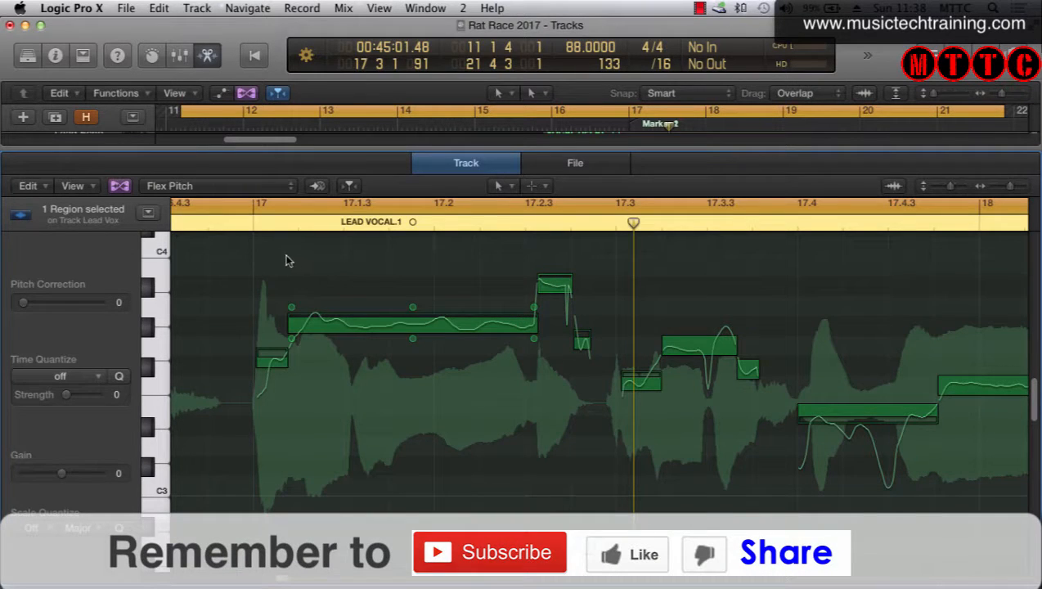
Step: Set the long note and its split-off end to their original pitch, and clear the selection
{"action": "left_click_drag", "start_coordinate": [259, 255], "coordinate": [564, 350]}
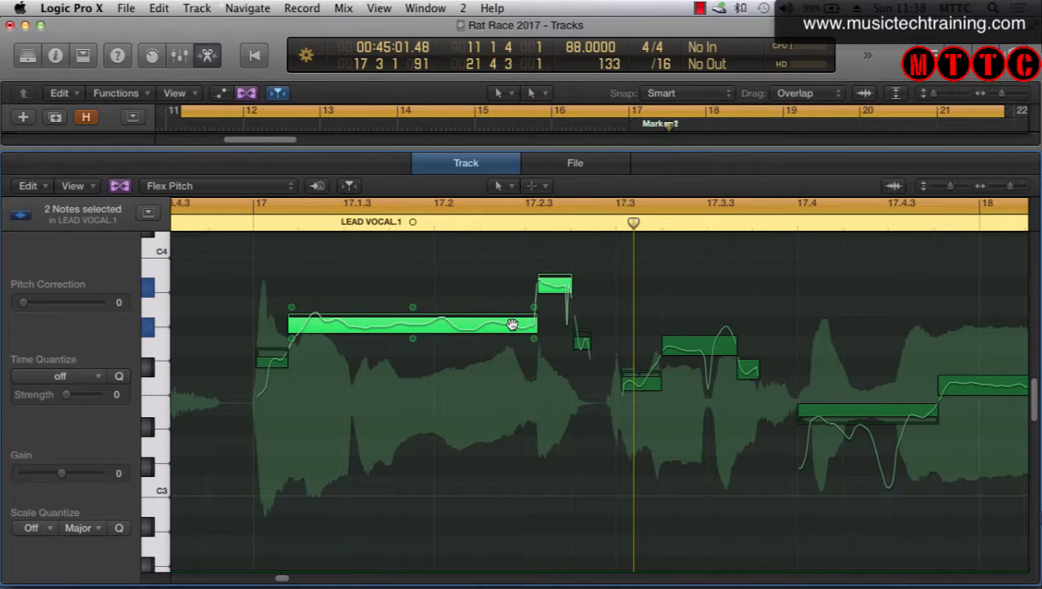
{"action": "right_click", "coordinate": [513, 324]}
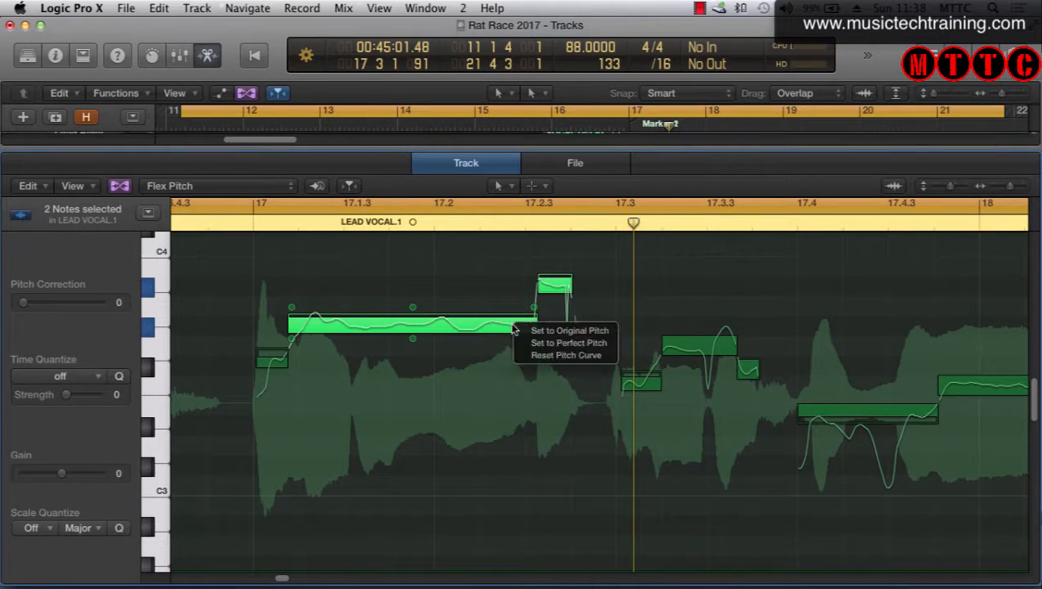
{"action": "left_click", "coordinate": [565, 331]}
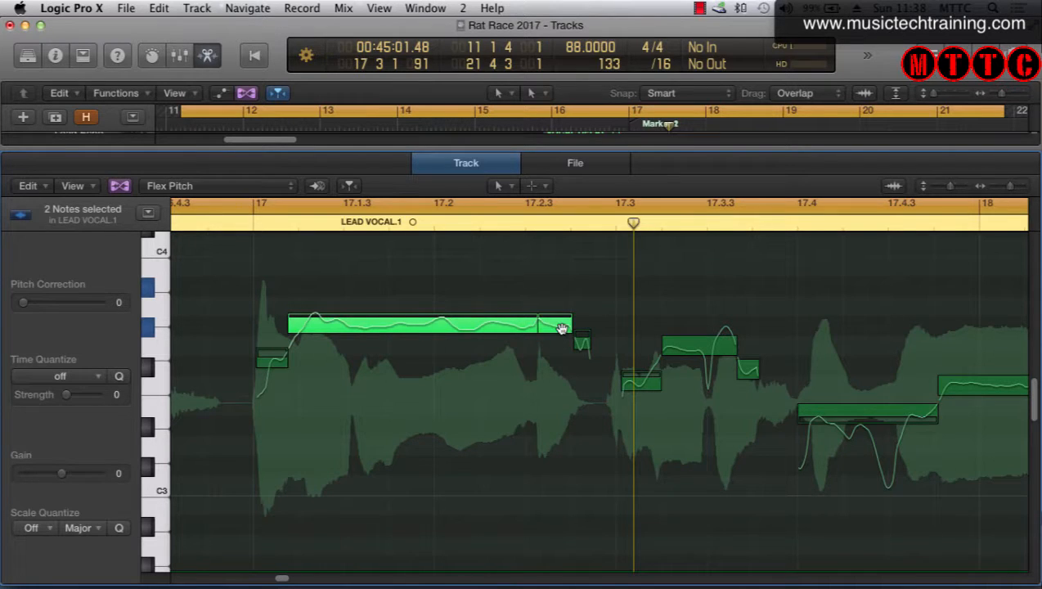
{"action": "left_click", "coordinate": [545, 284]}
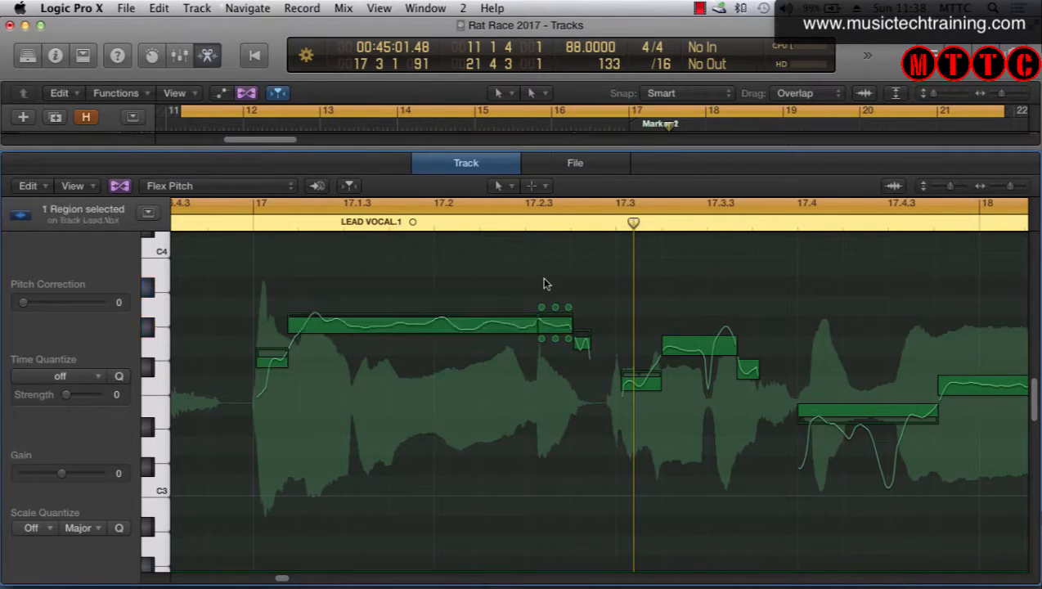
Step: Join the two adjacent notes into one with the Glue tool and play the phrase from bar 17
{"action": "left_click_drag", "start_coordinate": [274, 289], "coordinate": [546, 346]}
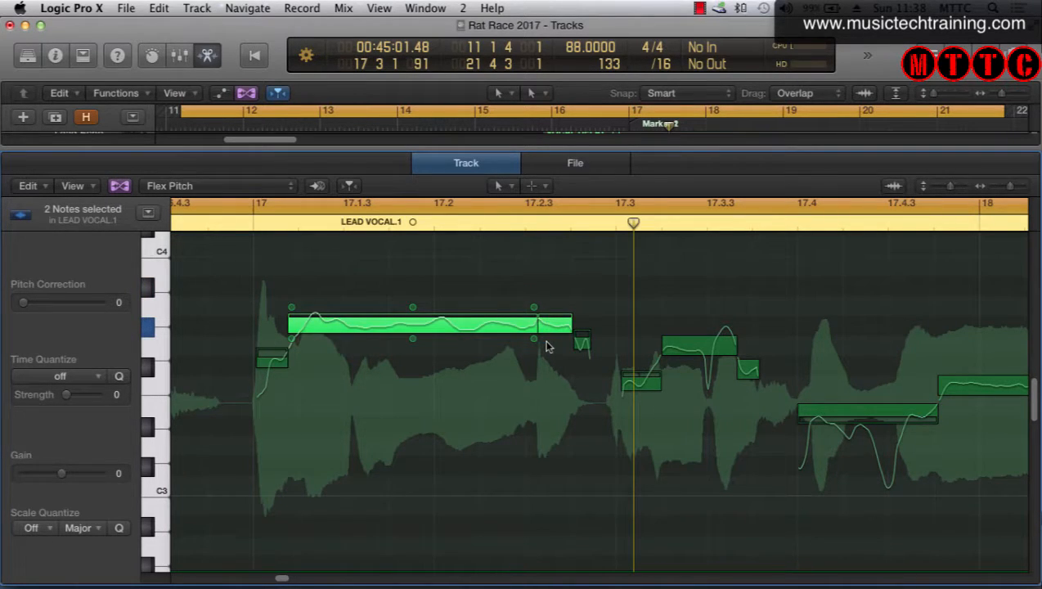
{"action": "key", "text": "t"}
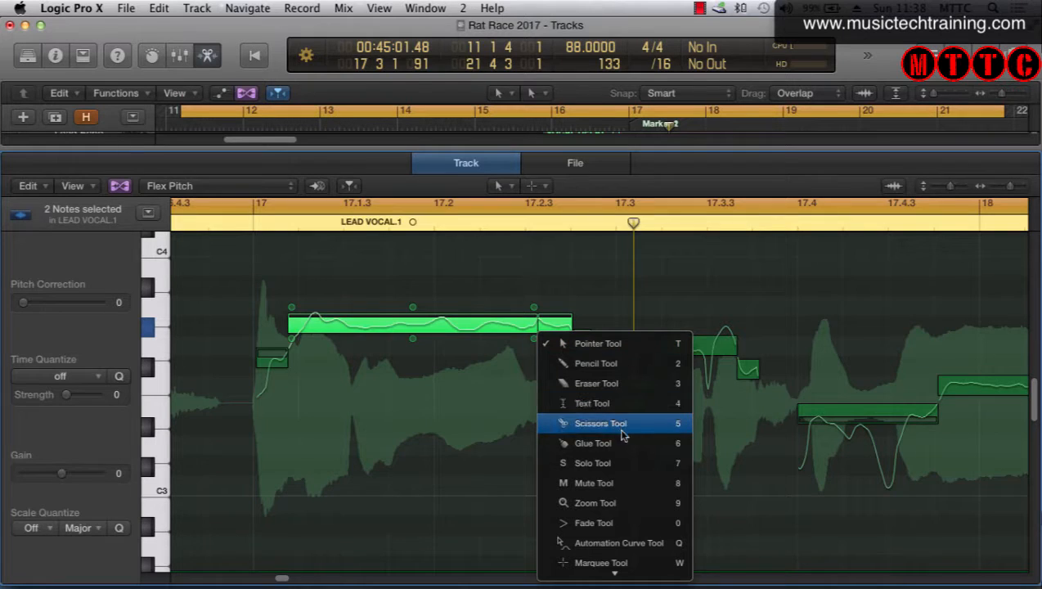
{"action": "left_click", "coordinate": [594, 443]}
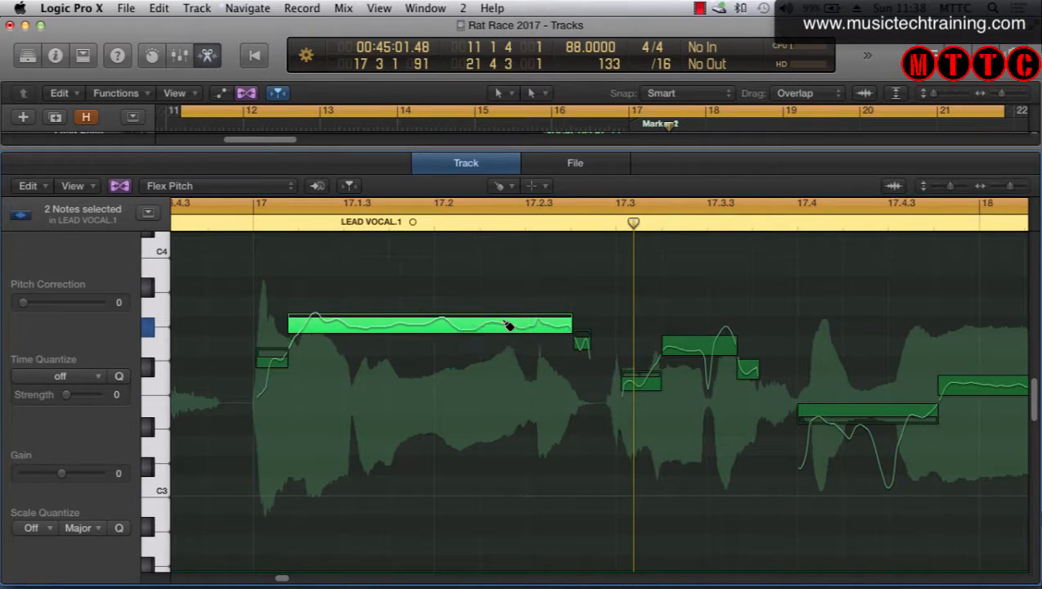
{"action": "left_click", "coordinate": [507, 325]}
{"action": "left_click", "coordinate": [275, 222]}
{"action": "key", "text": "space"}
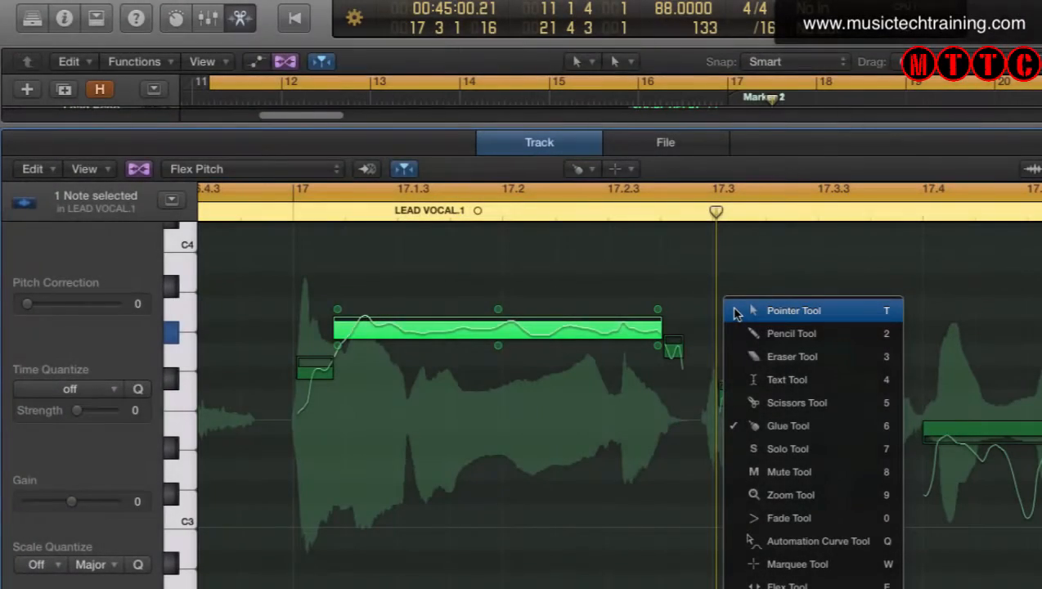
Step: Try the Pencil tool on the start of the joined note, placing it two semitones higher, and play the phrase twice
{"action": "left_click", "coordinate": [821, 342]}
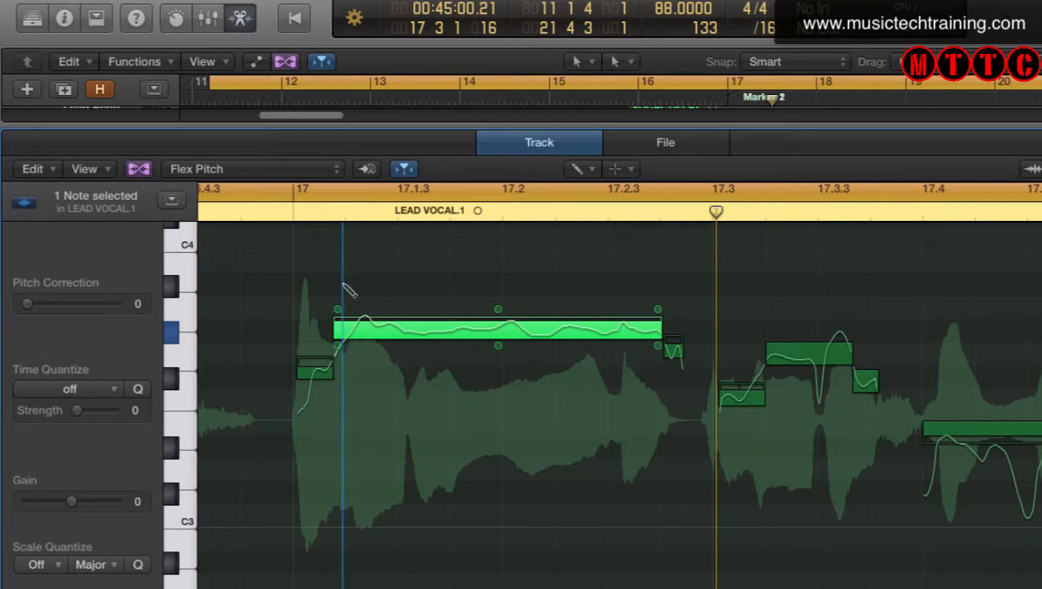
{"action": "left_click_drag", "start_coordinate": [342, 327], "coordinate": [344, 285]}
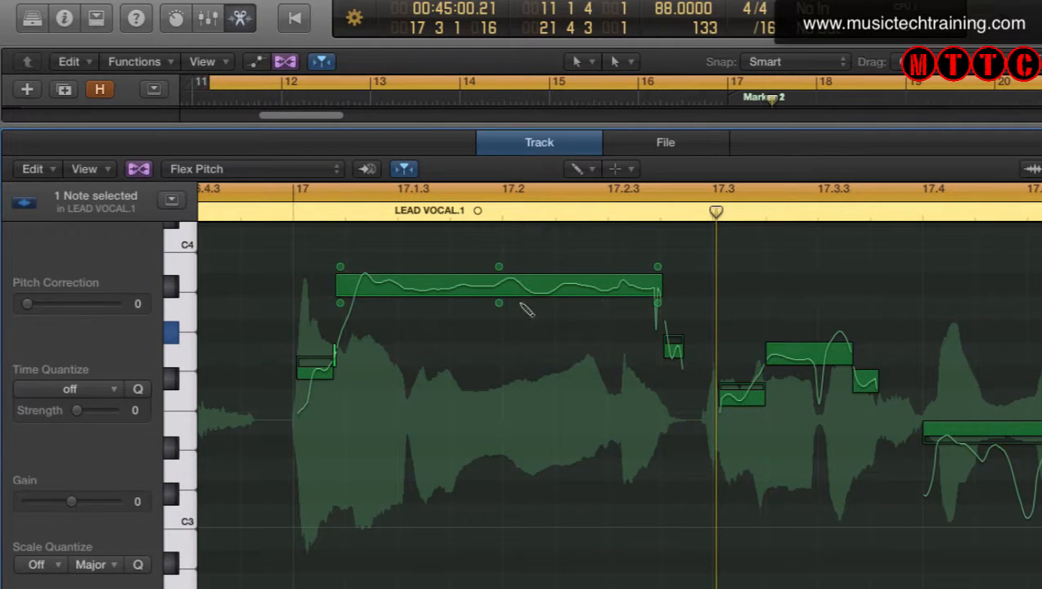
{"action": "double_click", "coordinate": [256, 217]}
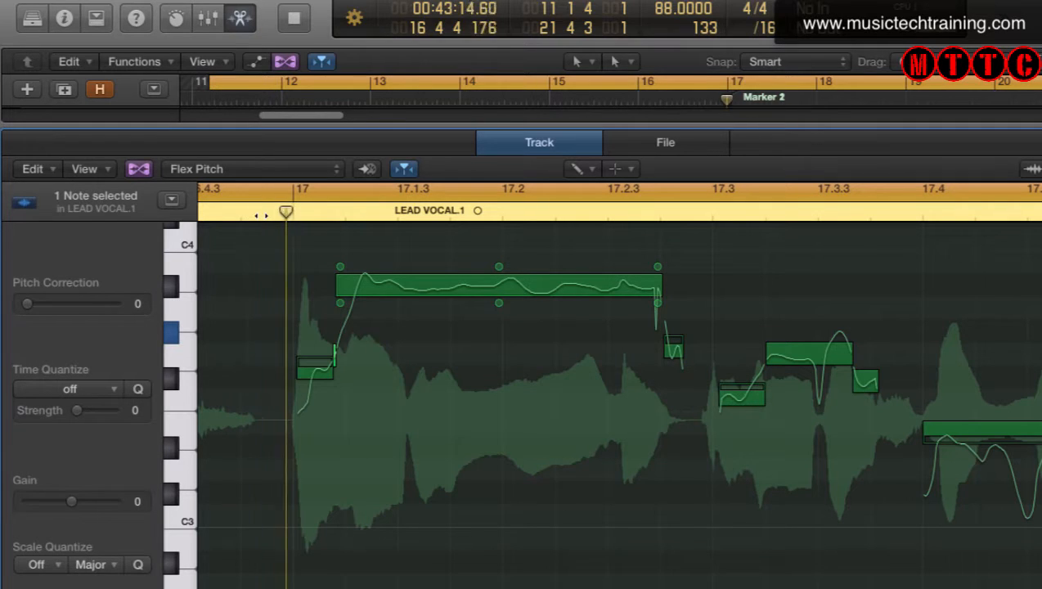
{"action": "key", "text": "space"}
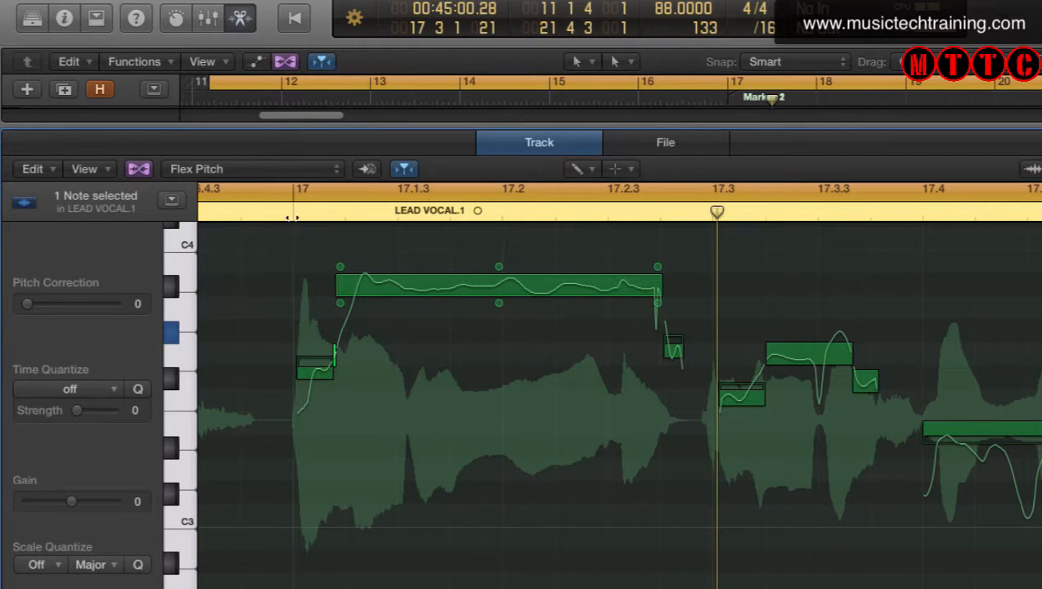
{"action": "double_click", "coordinate": [264, 212]}
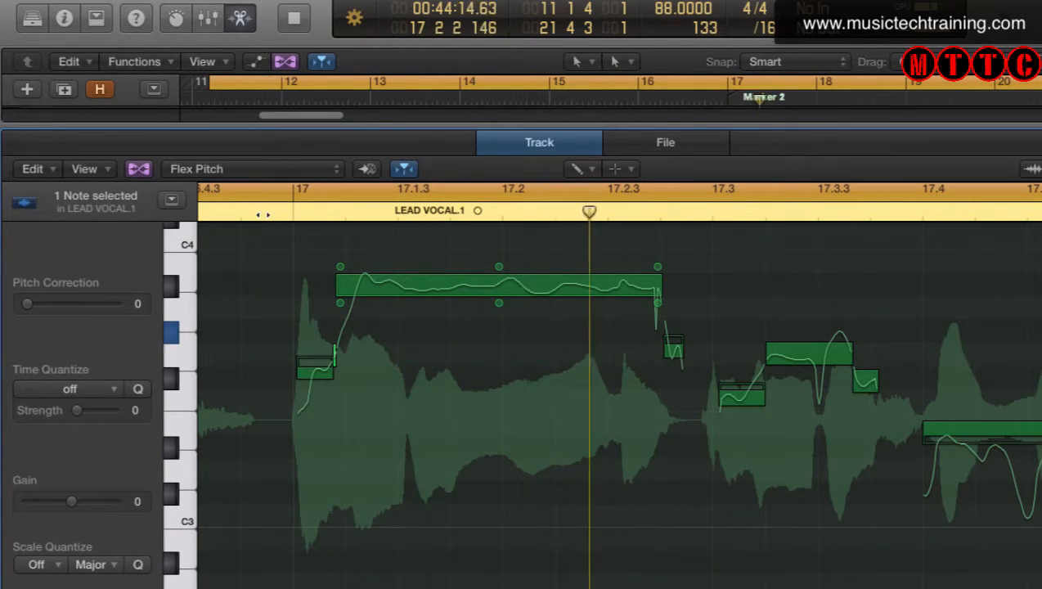
{"action": "key", "text": "space"}
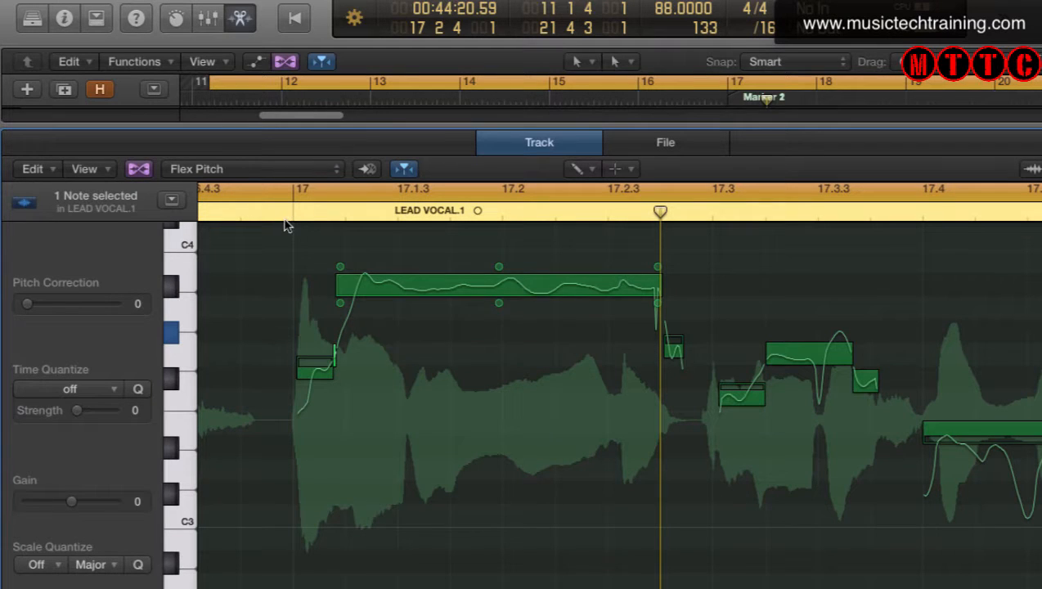
Step: Undo the Pencil tool edit on the long note
{"action": "key", "text": "super+z"}
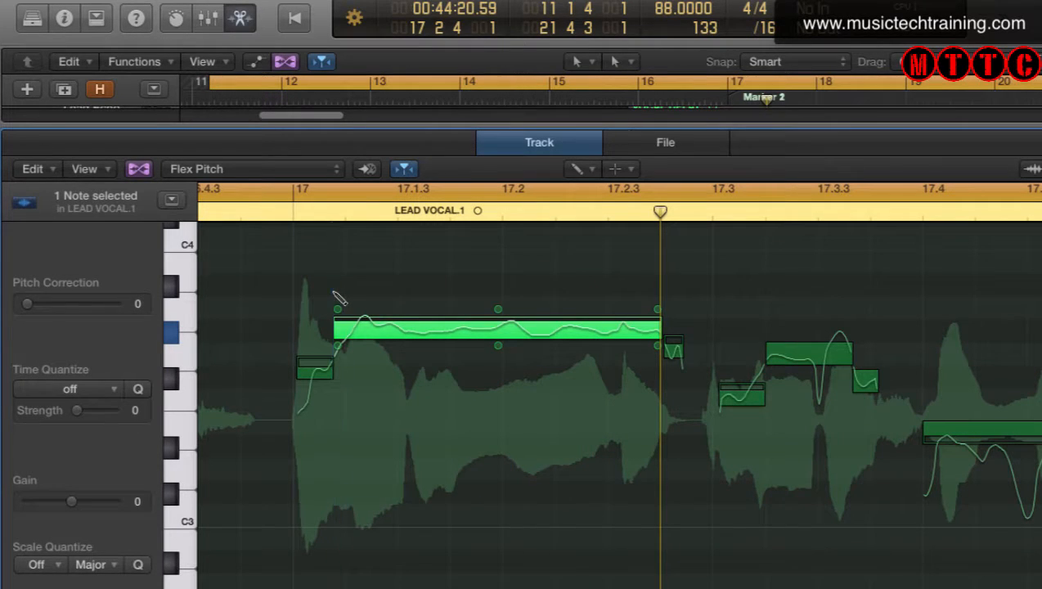
{"action": "key", "text": "super+z"}
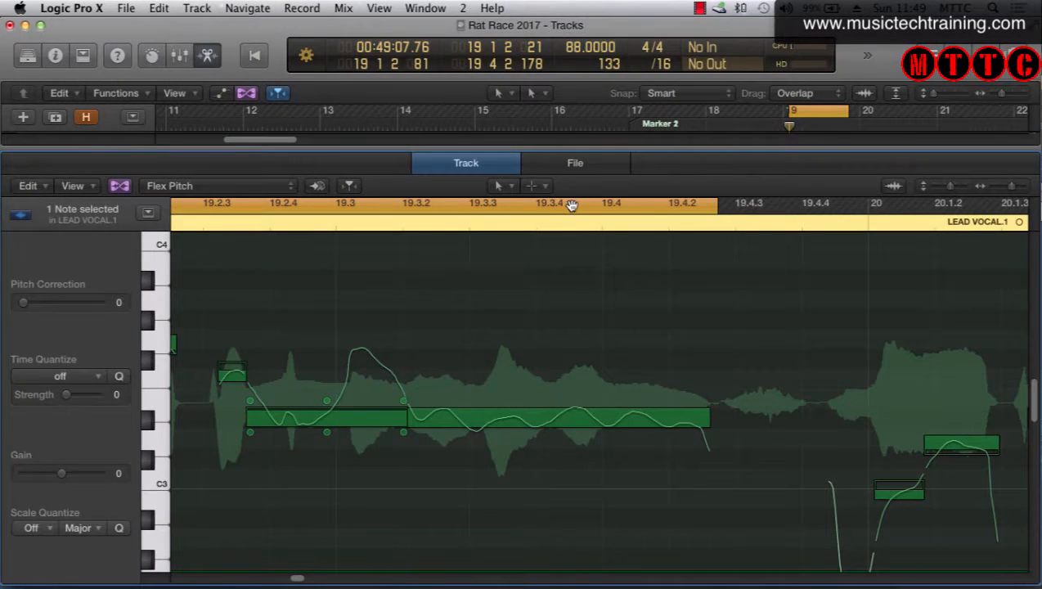
Step: Hide the editor's local inspector and play the vocal phrase at bar 19
{"action": "left_click", "coordinate": [73, 186]}
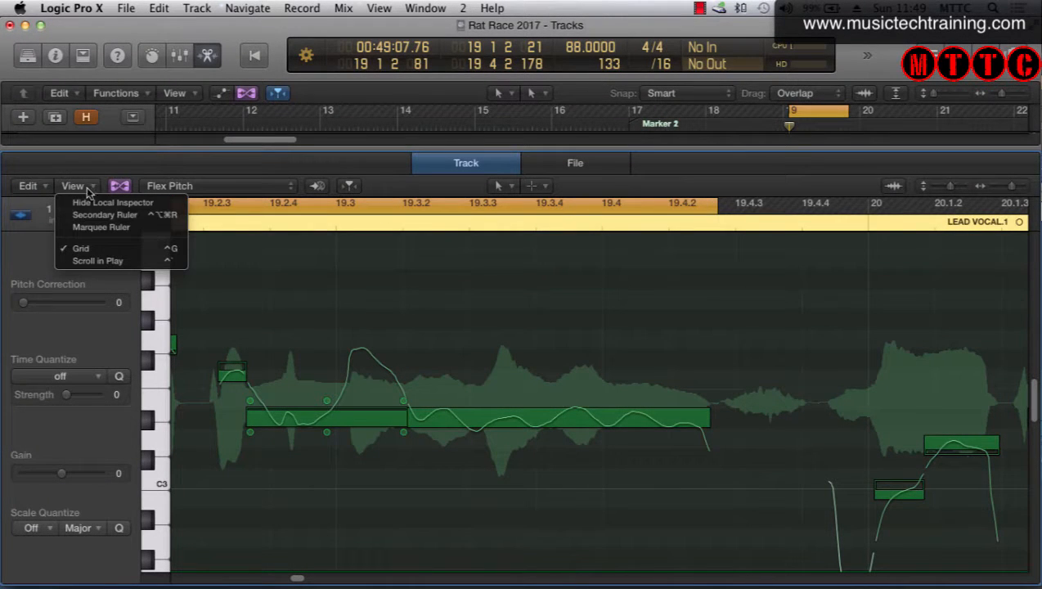
{"action": "left_click", "coordinate": [125, 205]}
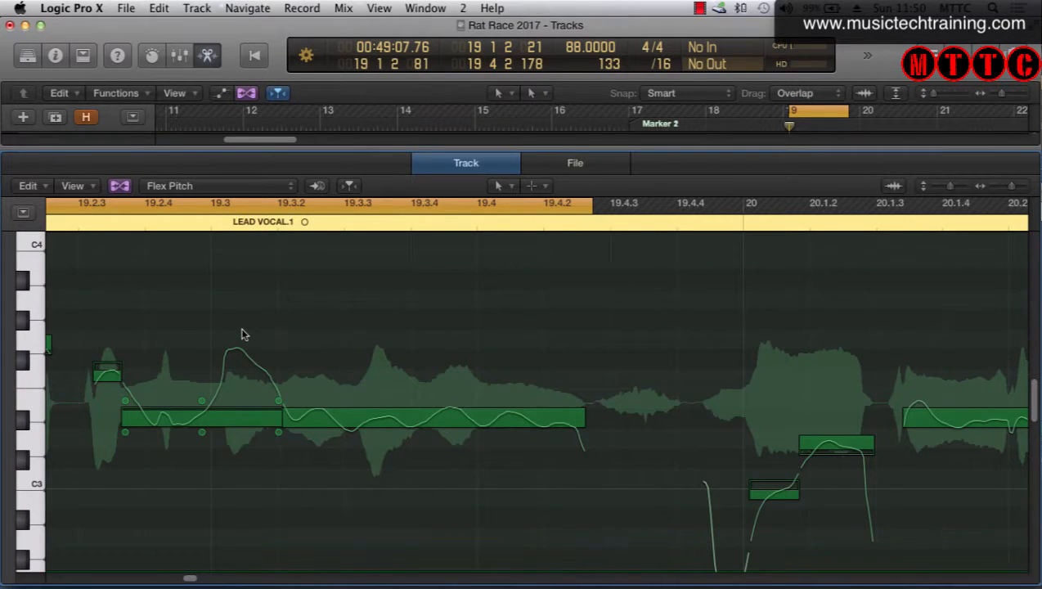
{"action": "key", "text": "space"}
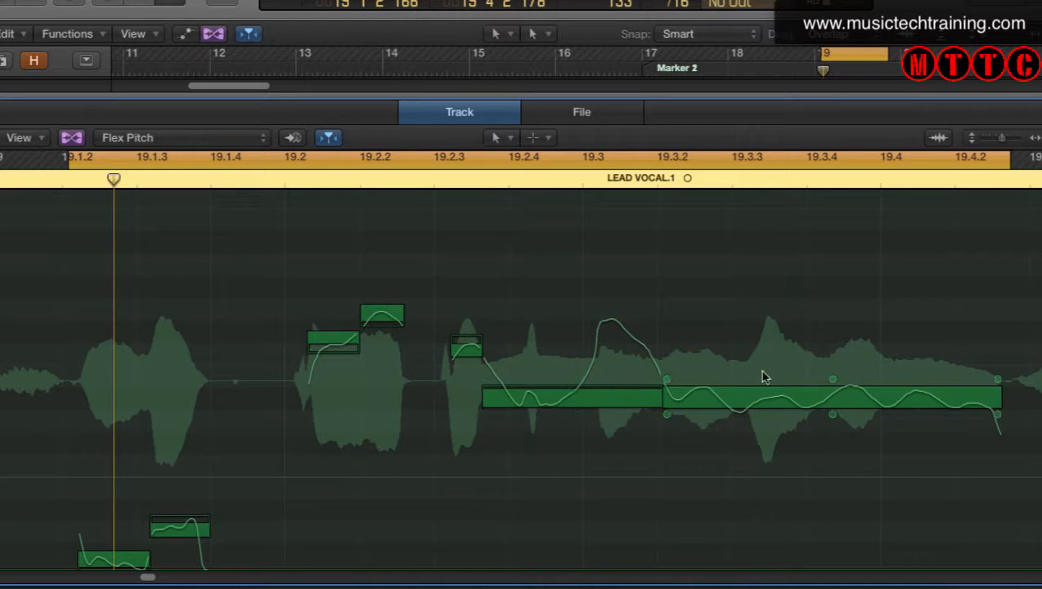
Step: Lower the gain of the long note starting at 19.3.2 to -15.4 dB
{"action": "left_click", "coordinate": [774, 398]}
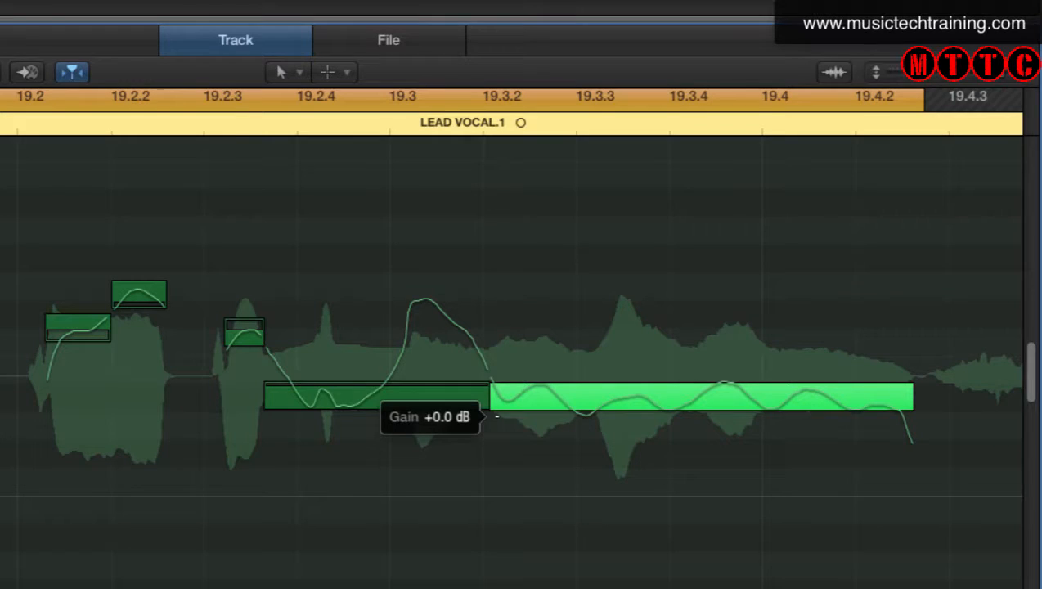
{"action": "left_click_drag", "start_coordinate": [497, 417], "coordinate": [501, 559]}
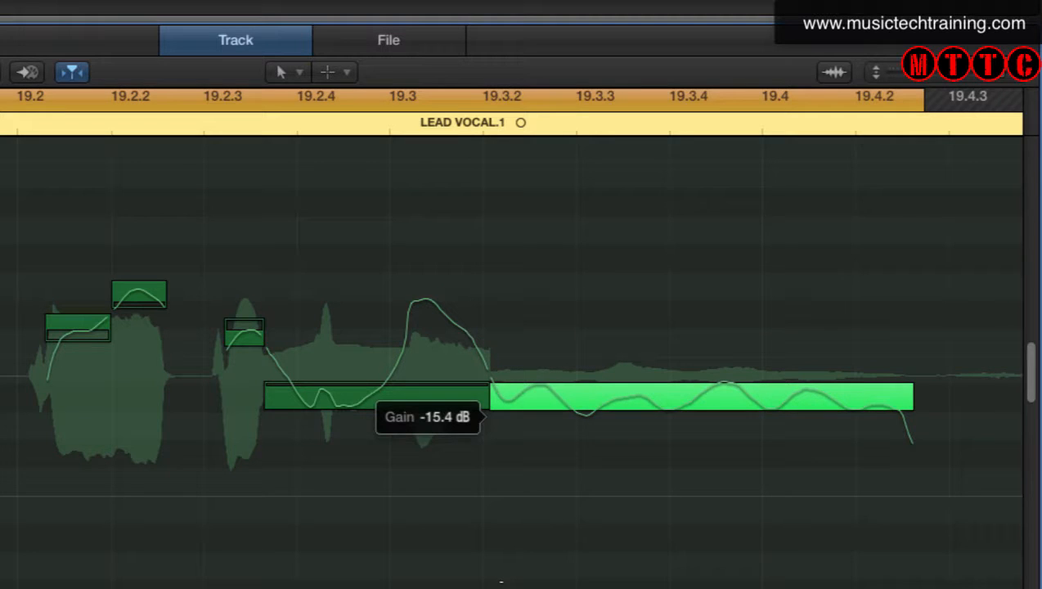
{"action": "left_click_drag", "start_coordinate": [501, 581], "coordinate": [501, 582]}
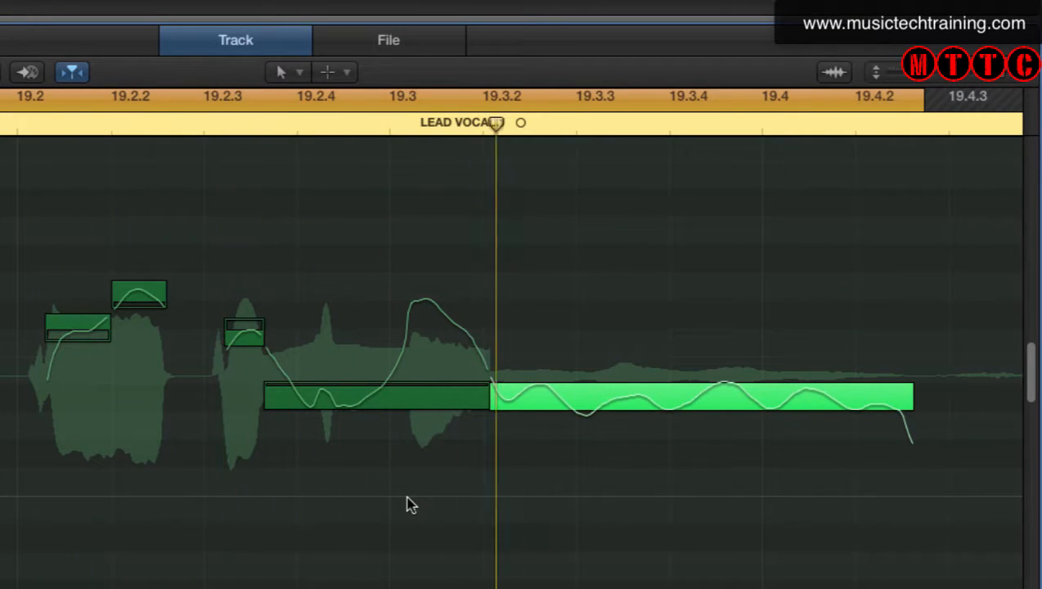
{"action": "mouse_move", "coordinate": [570, 390]}
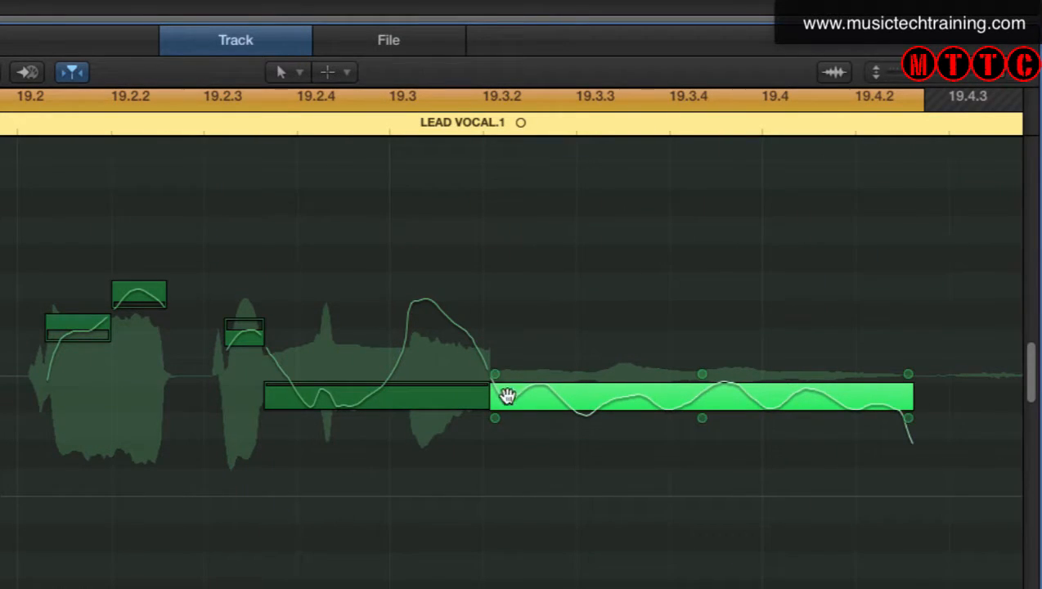
Step: Readjust the gain of the long note starting at 19.3.2, and undo its gain changes
{"action": "mouse_move", "coordinate": [497, 420]}
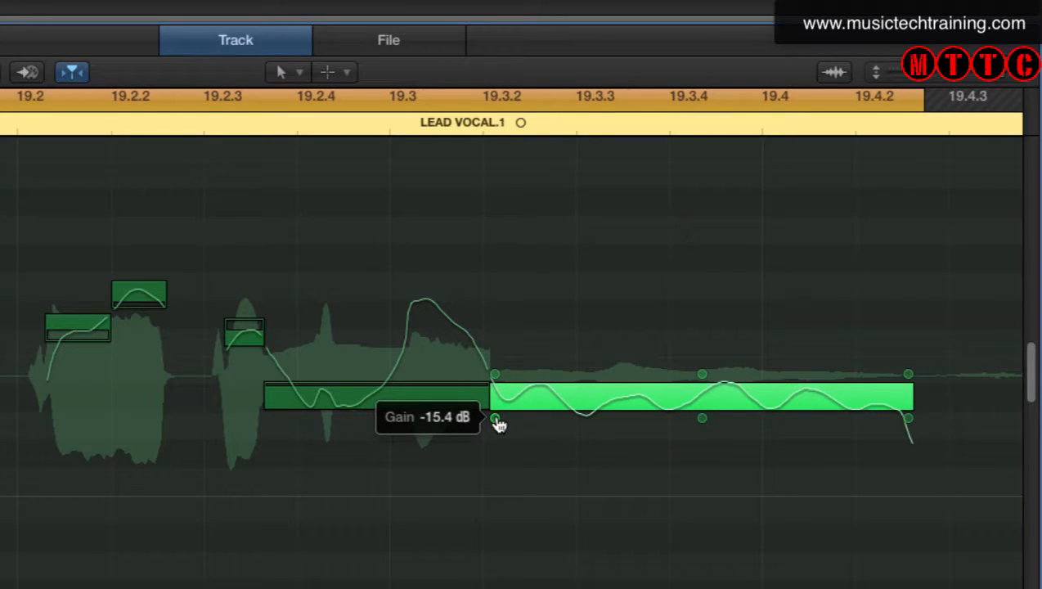
{"action": "left_click_drag", "start_coordinate": [497, 419], "coordinate": [497, 398]}
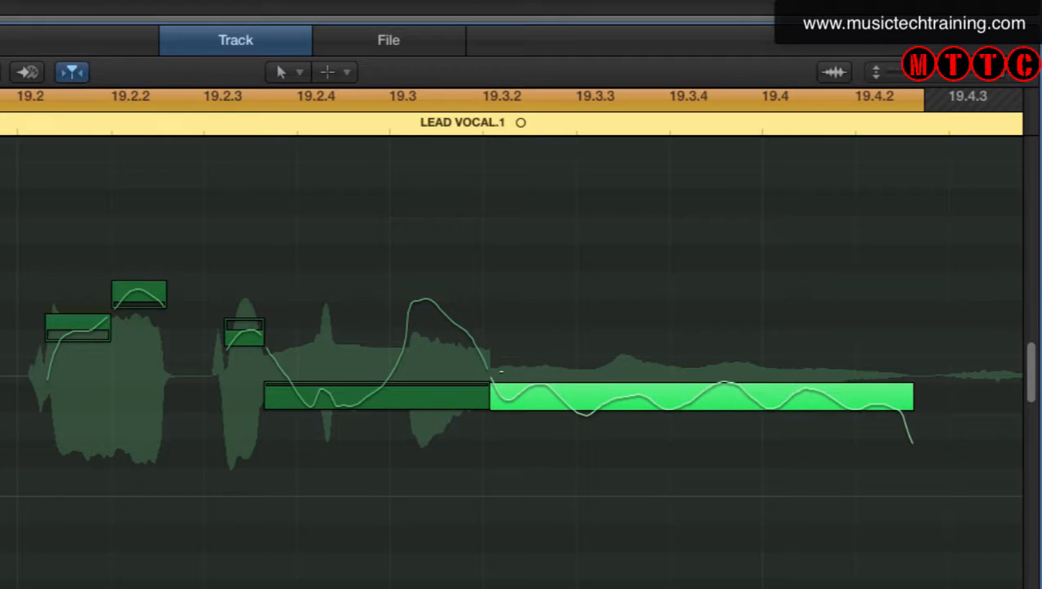
{"action": "mouse_move", "coordinate": [501, 373]}
{"action": "key", "text": "super+z"}
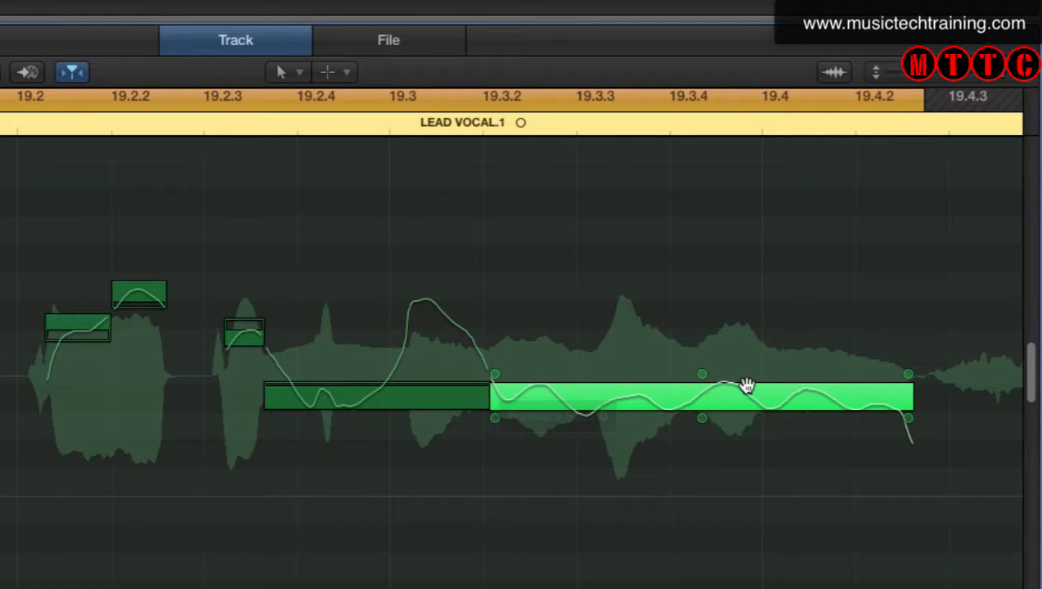
Step: Reduce the vibrato of the long note starting at 19.3.2 to 42% and play the phrase
{"action": "mouse_move", "coordinate": [486, 426]}
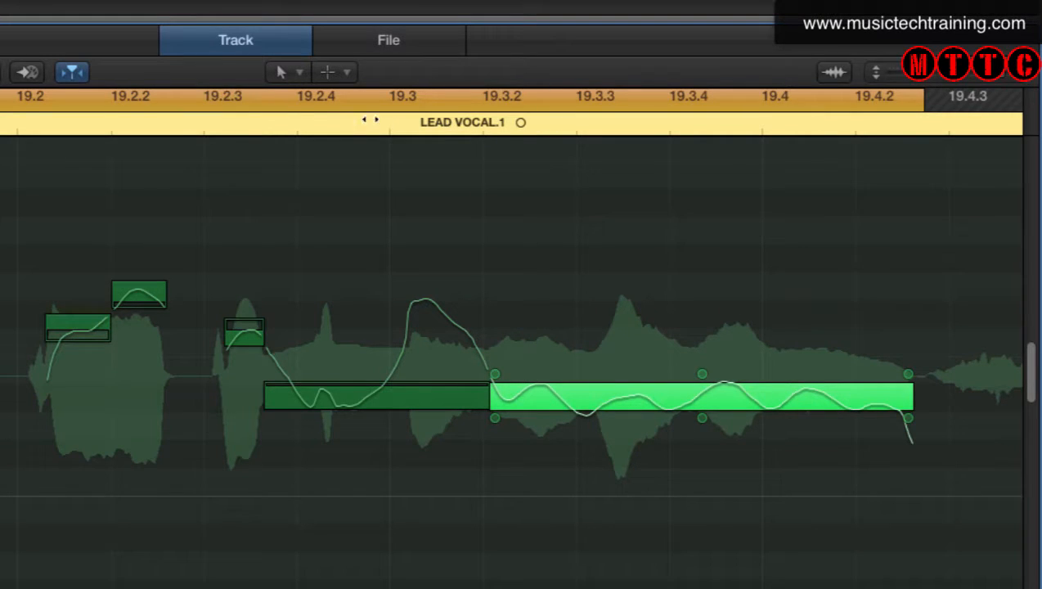
{"action": "double_click", "coordinate": [214, 119]}
{"action": "mouse_move", "coordinate": [704, 422]}
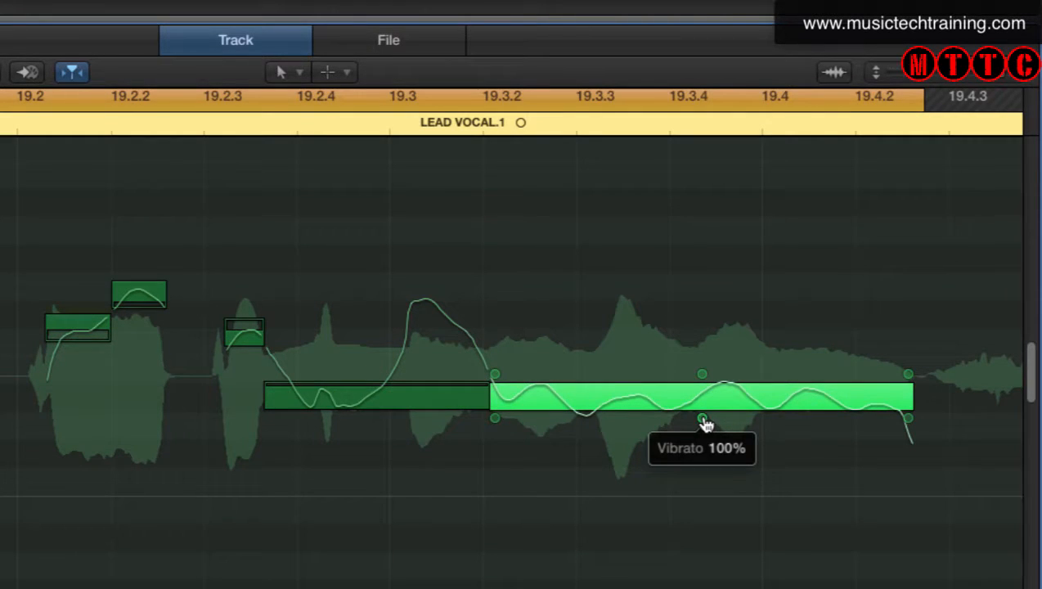
{"action": "left_click_drag", "start_coordinate": [704, 422], "coordinate": [704, 395]}
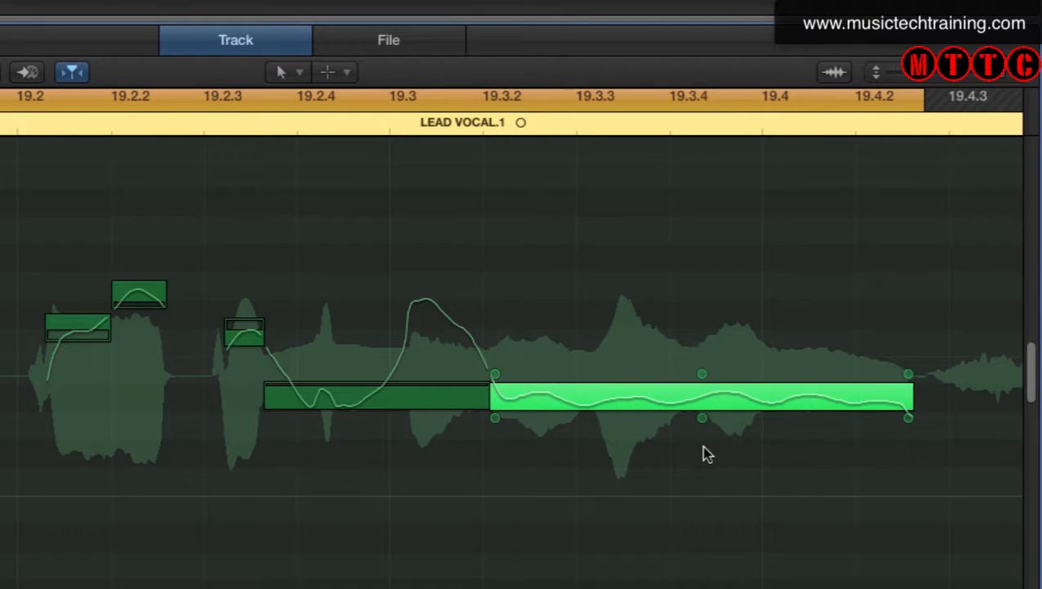
{"action": "key", "text": "space"}
Step: Flatten the long note's vibrato to 0%, and try a negative vibrato that inverts its pitch curve
{"action": "mouse_move", "coordinate": [703, 423]}
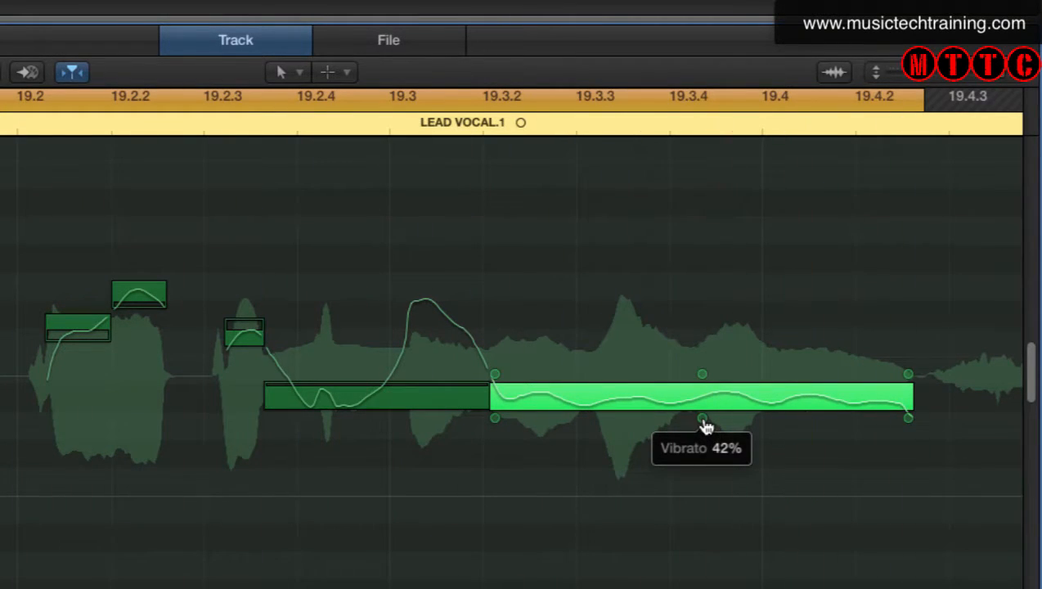
{"action": "left_click_drag", "start_coordinate": [704, 422], "coordinate": [703, 414]}
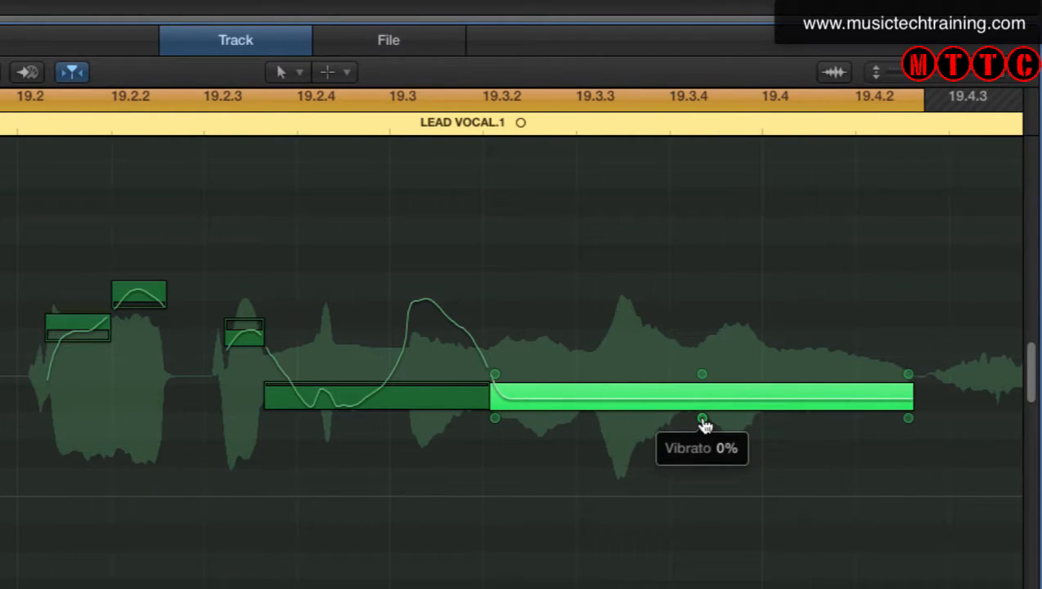
{"action": "left_click_drag", "start_coordinate": [703, 423], "coordinate": [703, 447]}
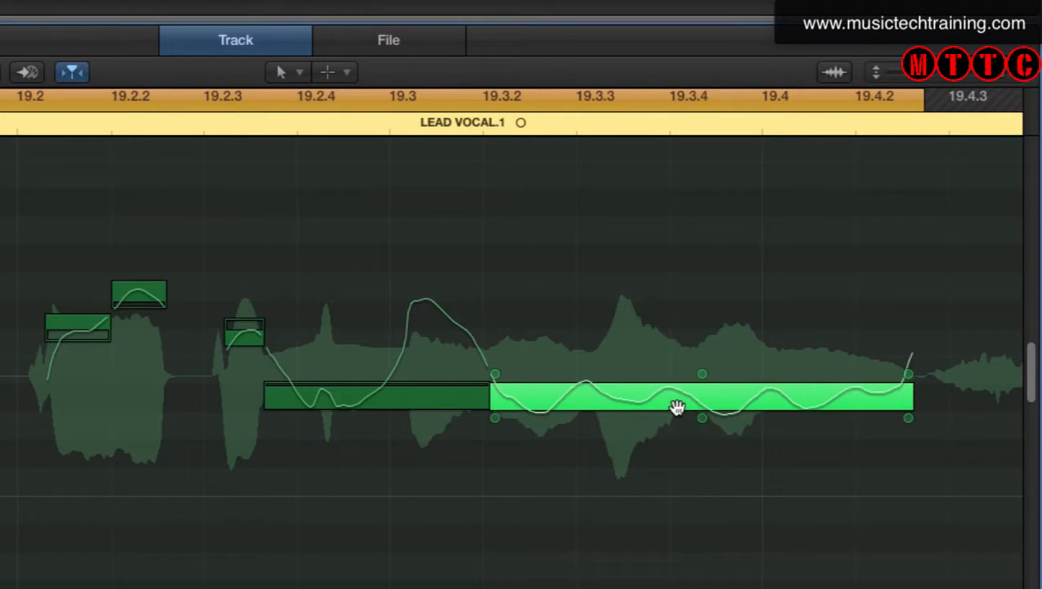
Step: Undo the vibrato changes on the long note and play the phrase
{"action": "key", "text": "super+z"}
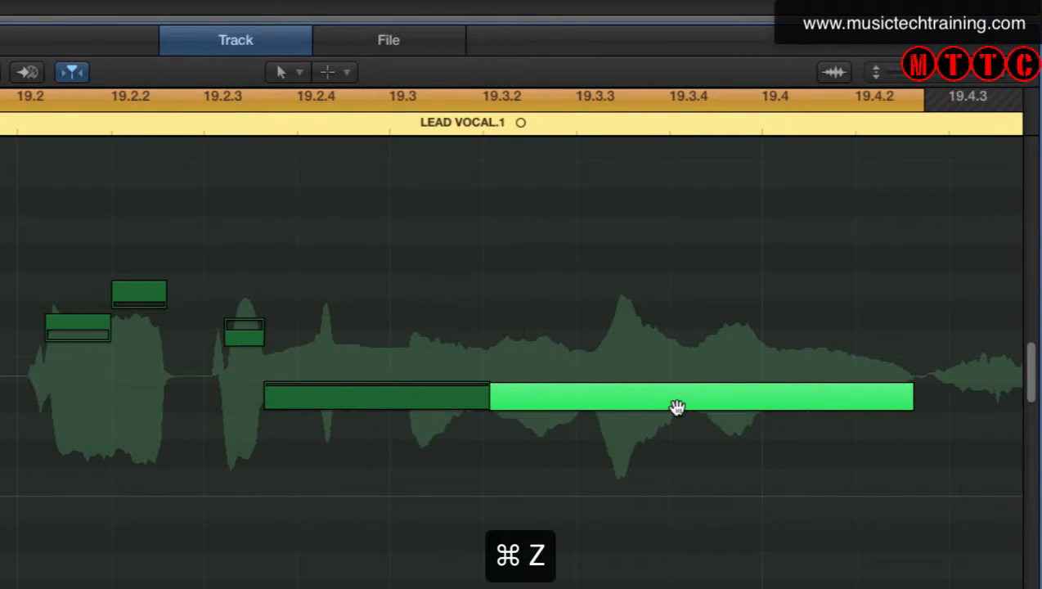
{"action": "key", "text": "super+z"}
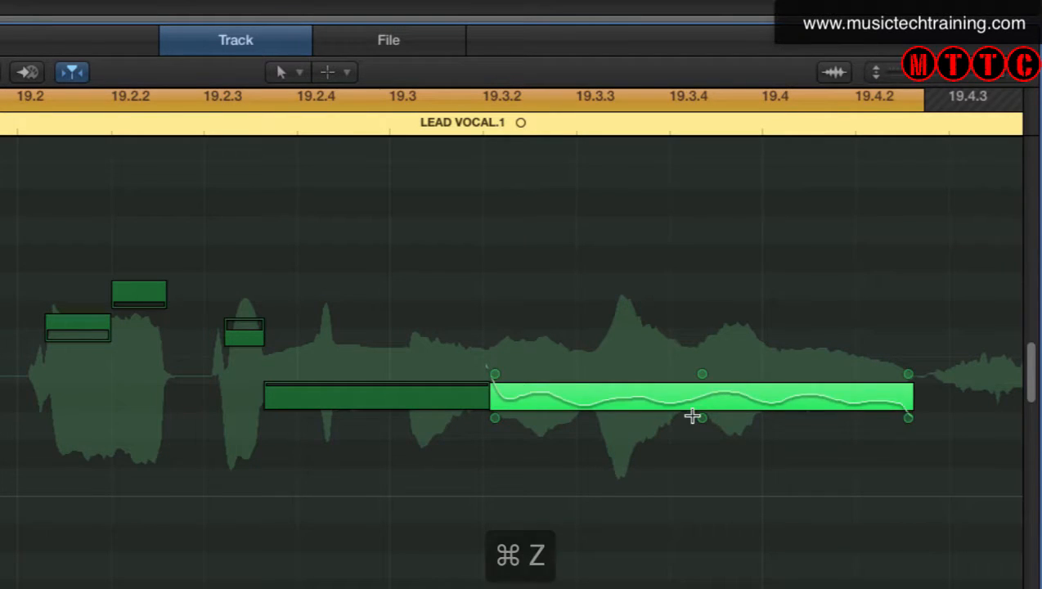
{"action": "key", "text": "super+z"}
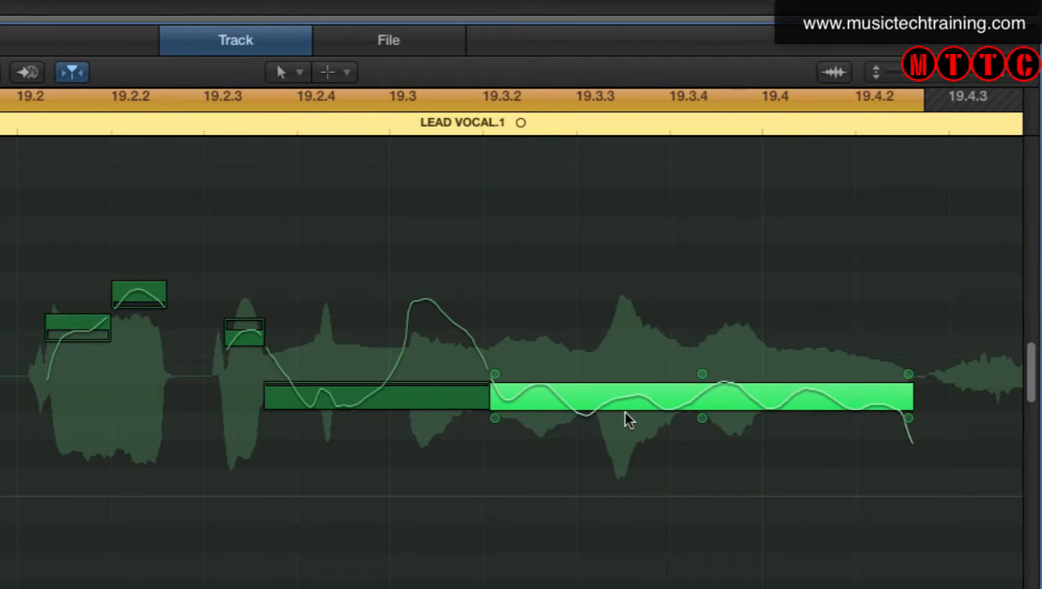
{"action": "key", "text": "space"}
{"action": "left_click", "coordinate": [703, 420]}
Step: Try an ending Pitch Drift of -1.44 on the note just before 19.3.2, play the phrase, and undo the drift
{"action": "scroll", "coordinate": [910, 384], "scroll_direction": "right", "scroll_amount": 1}
{"action": "mouse_move", "coordinate": [460, 385]}
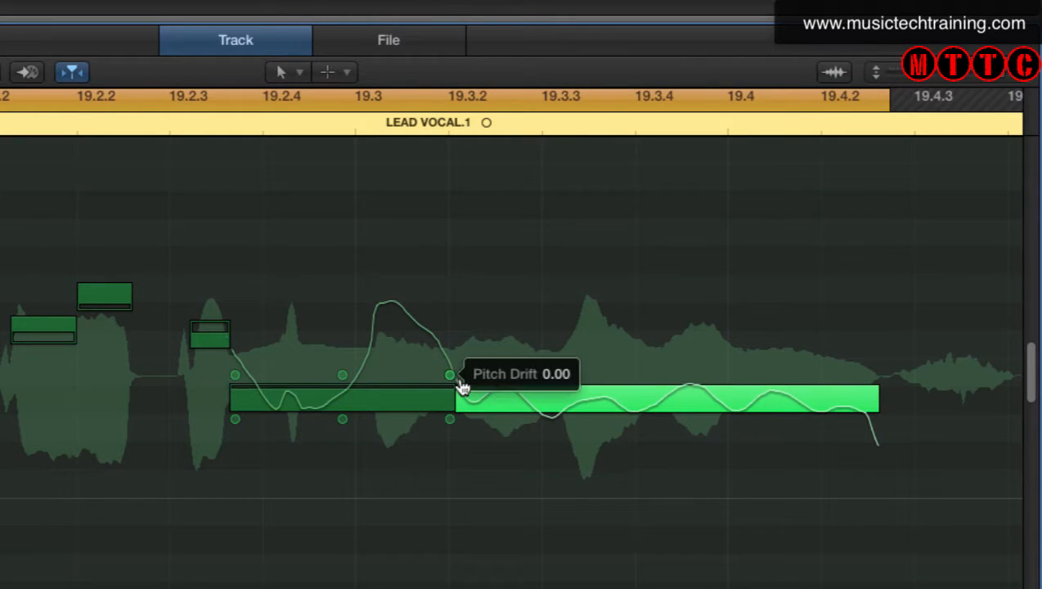
{"action": "left_click_drag", "start_coordinate": [454, 378], "coordinate": [456, 413]}
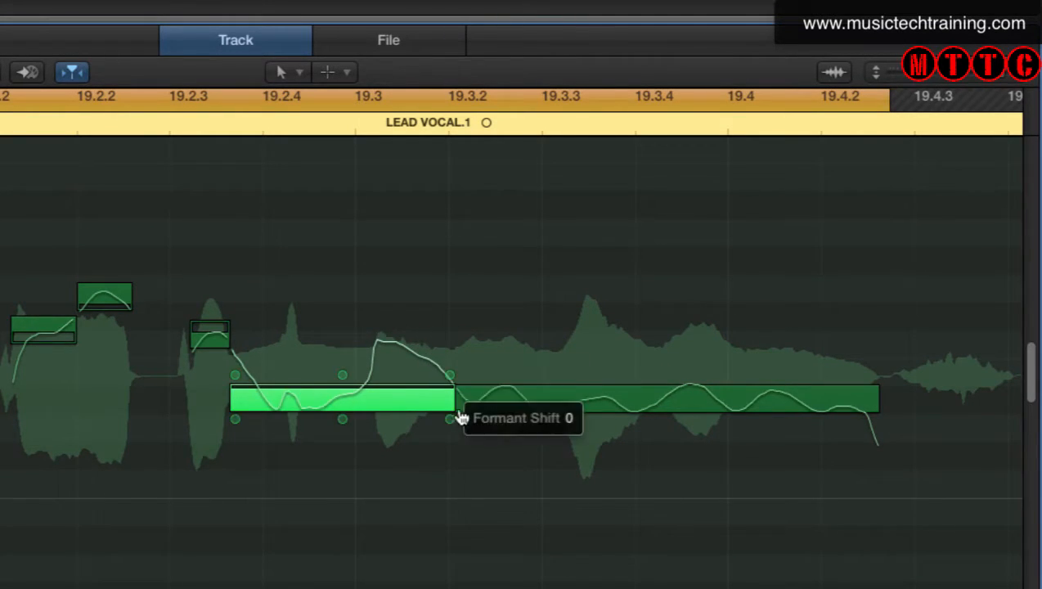
{"action": "key", "text": "space"}
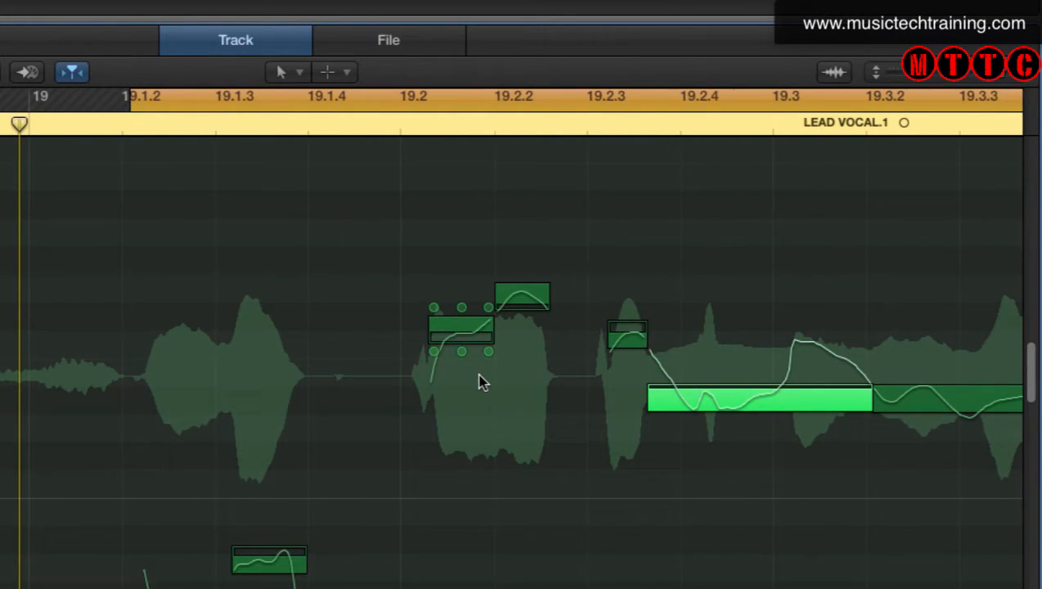
{"action": "key", "text": "space"}
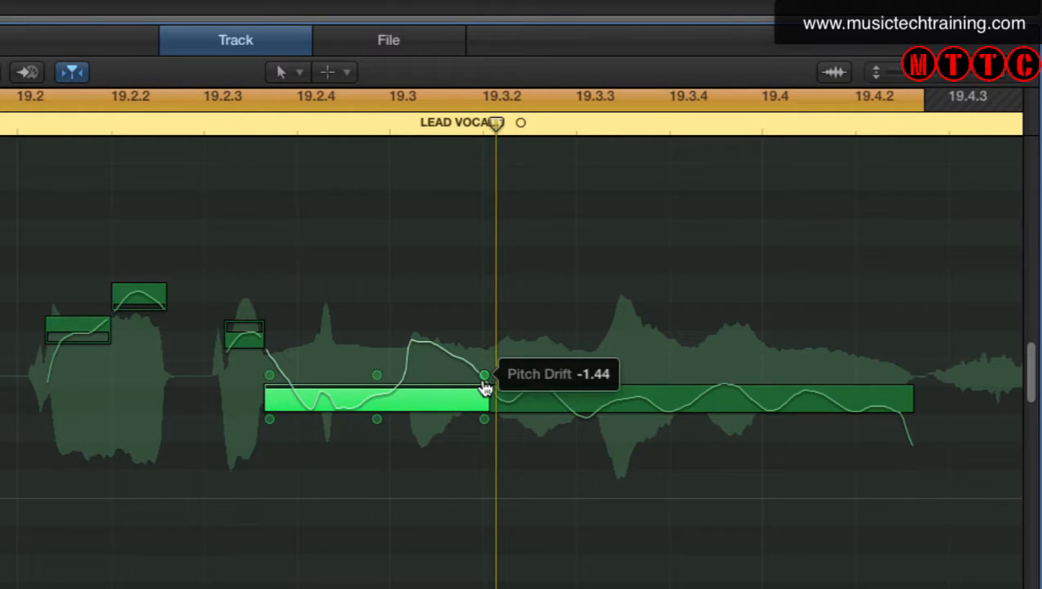
{"action": "key", "text": "super+z"}
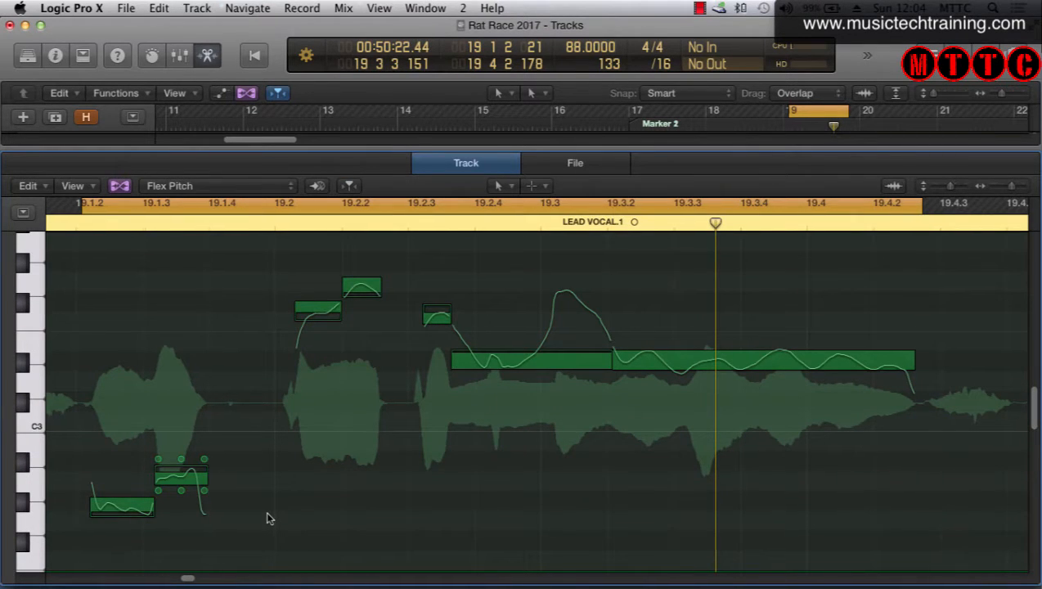
Step: Set the two low notes between 19.1.2 and 19.1.4 to perfect pitch and play the phrase
{"action": "scroll", "coordinate": [267, 518], "scroll_direction": "left", "scroll_amount": 1}
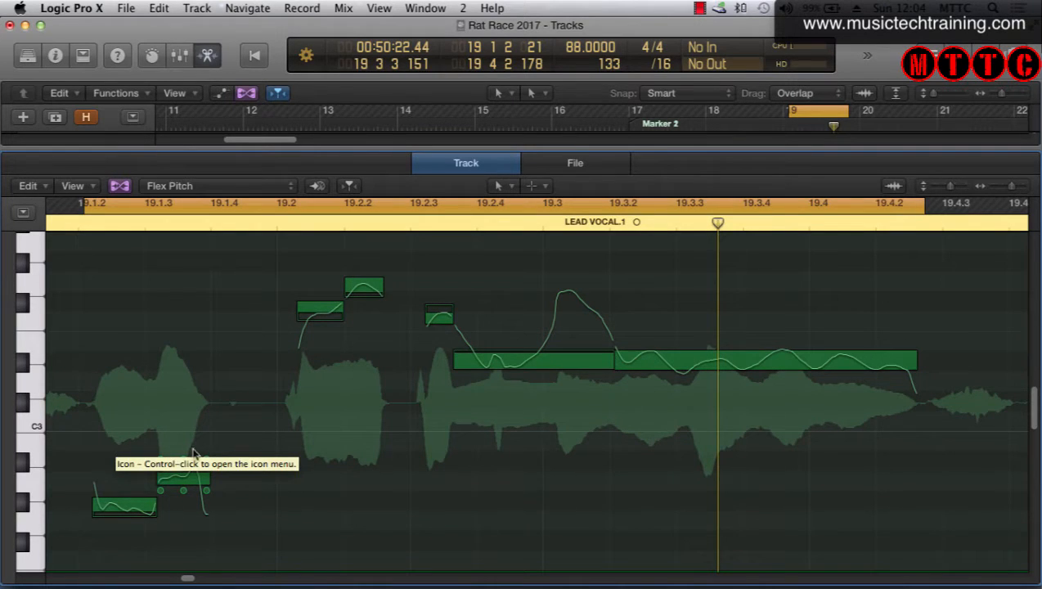
{"action": "key", "text": "space"}
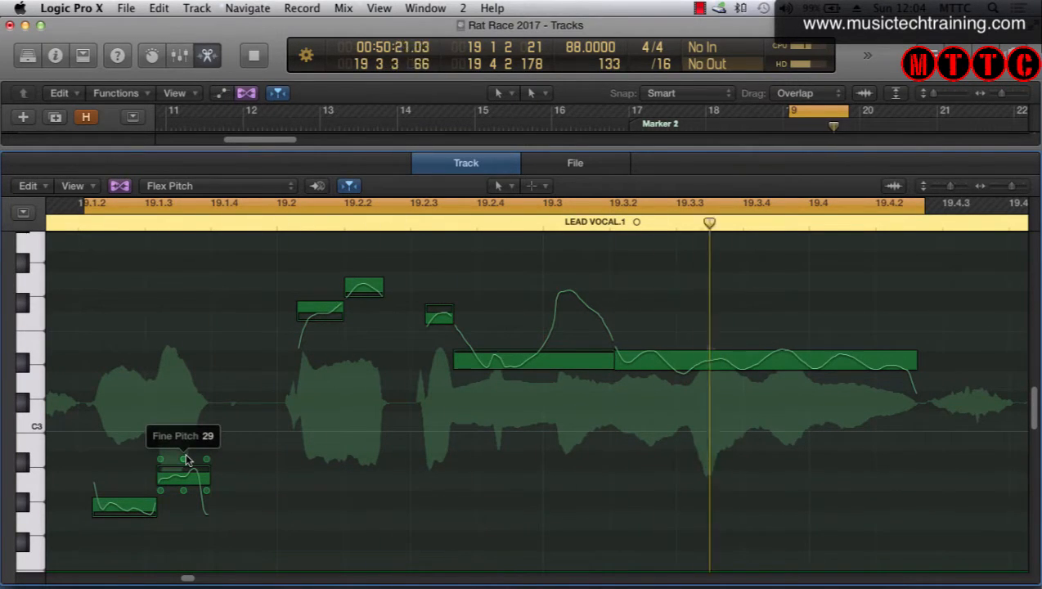
{"action": "key", "text": "space"}
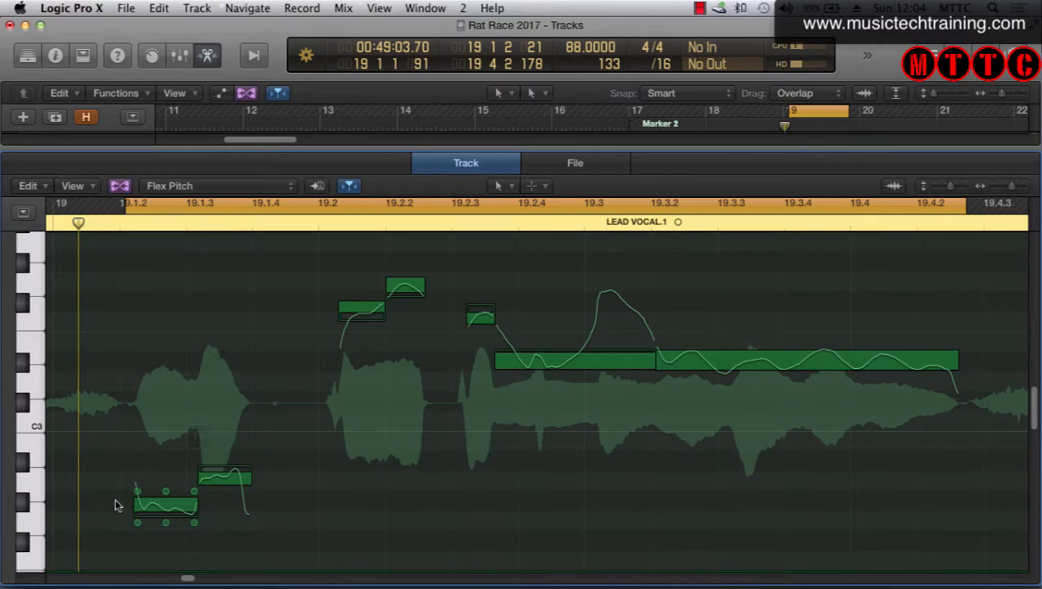
{"action": "left_click_drag", "start_coordinate": [104, 445], "coordinate": [286, 547]}
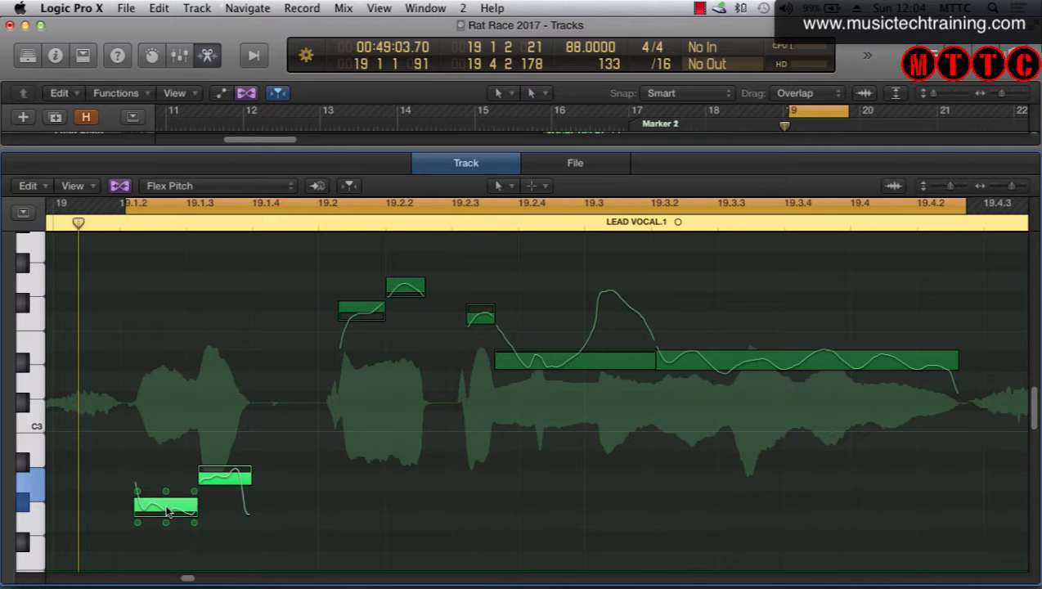
{"action": "right_click", "coordinate": [166, 511]}
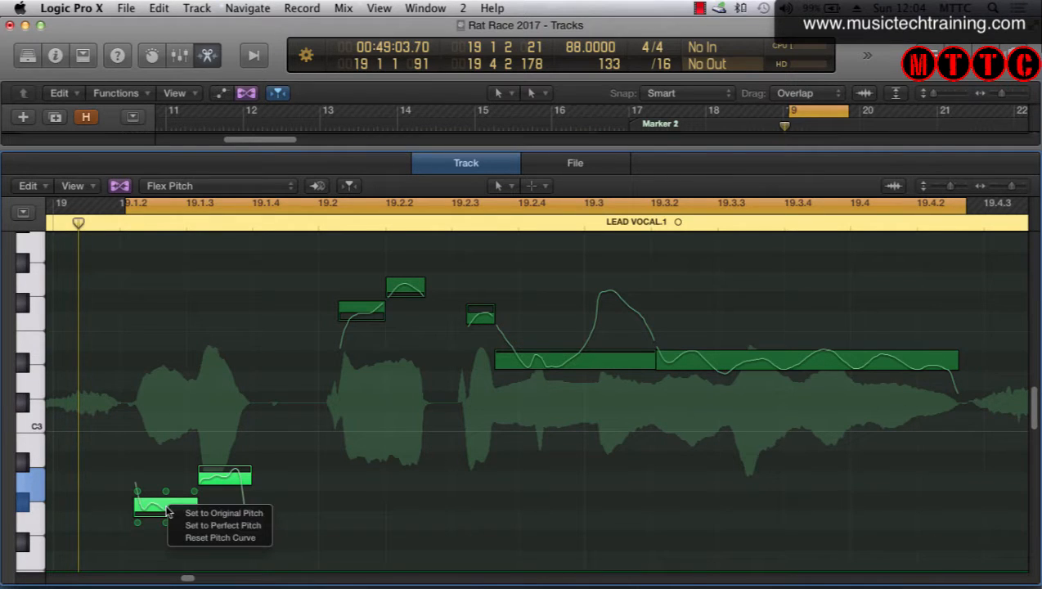
{"action": "left_click", "coordinate": [243, 525]}
{"action": "left_click", "coordinate": [221, 483]}
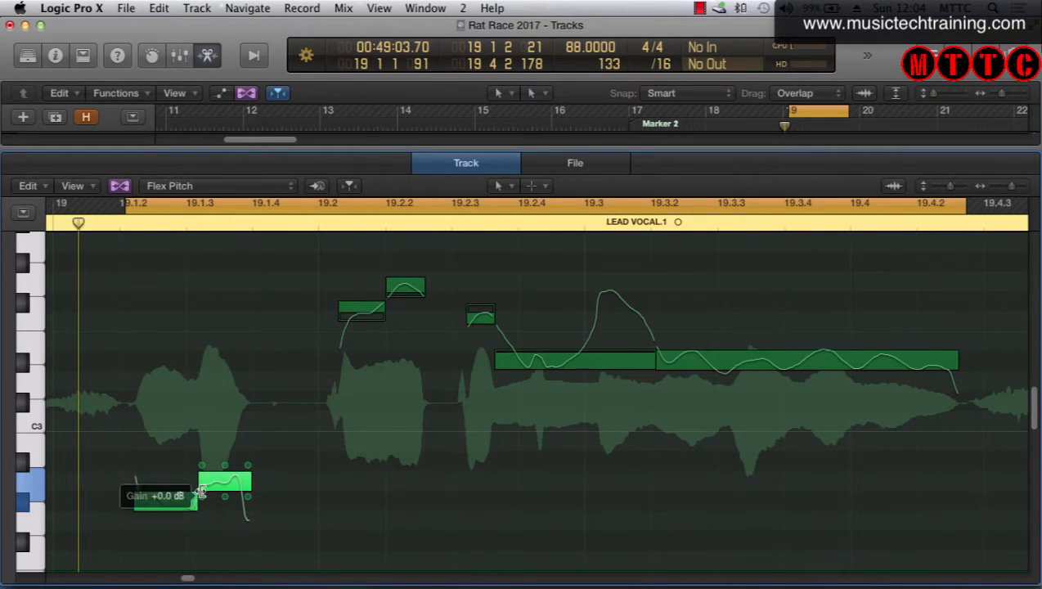
{"action": "left_click", "coordinate": [319, 517]}
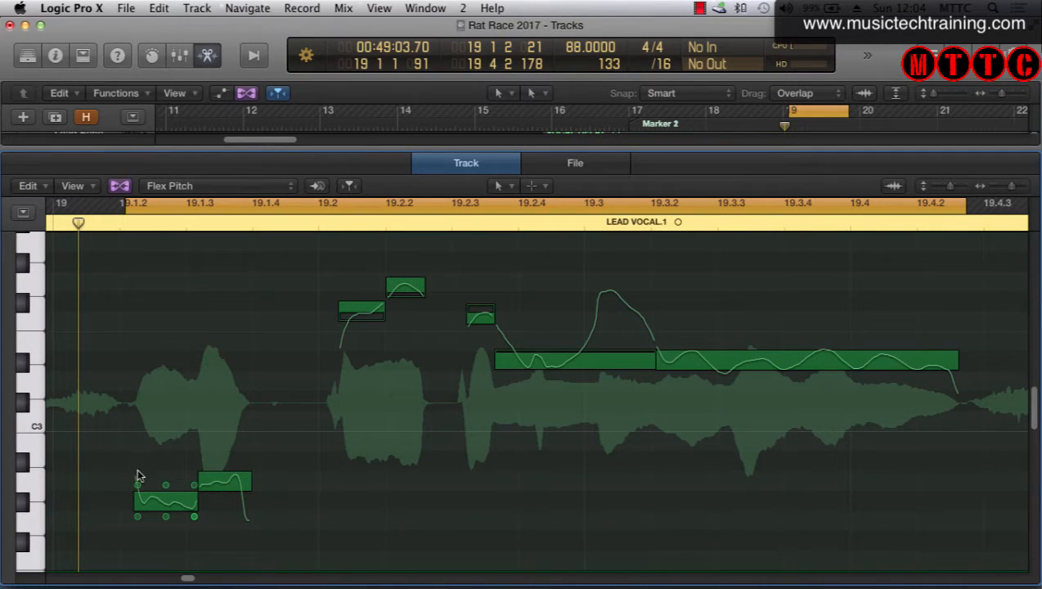
{"action": "key", "text": "space"}
{"action": "key", "text": "space"}
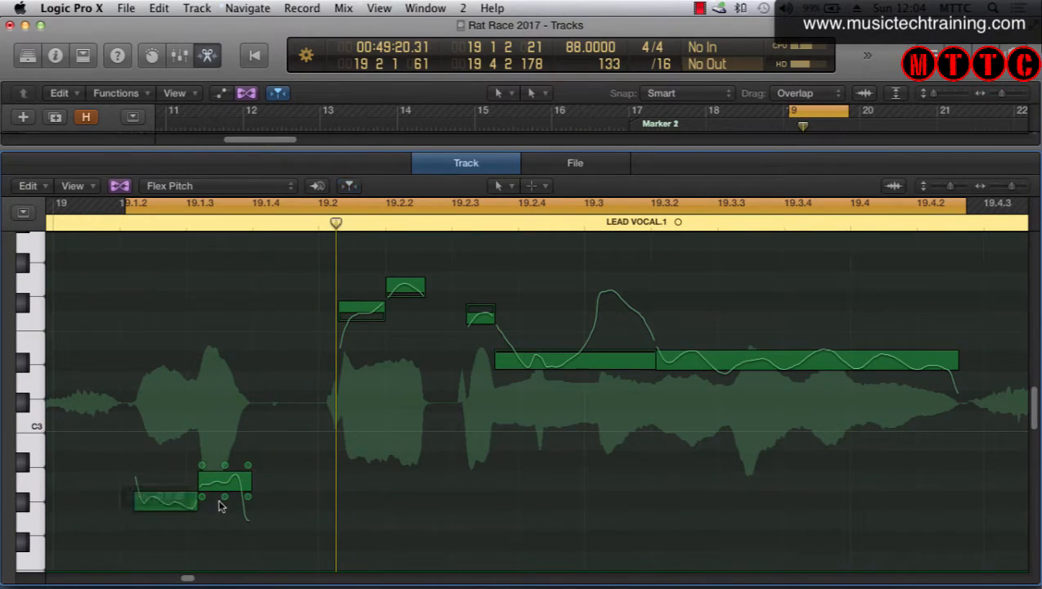
Step: Raise the first low note at 19.1.2 by one semitone to match the second note, and play the phrase
{"action": "left_click_drag", "start_coordinate": [167, 497], "coordinate": [168, 482]}
{"action": "key", "text": "shift+space"}
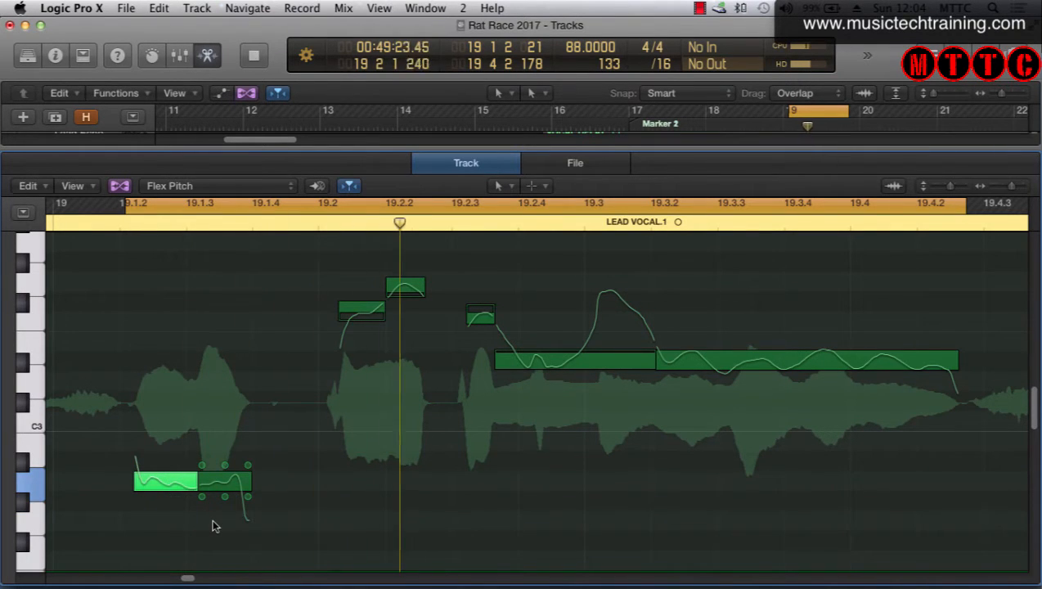
{"action": "key", "text": "space"}
{"action": "key", "text": "shift+space"}
{"action": "key", "text": "space"}
{"action": "left_click", "coordinate": [175, 484]}
{"action": "key", "text": "shift+space"}
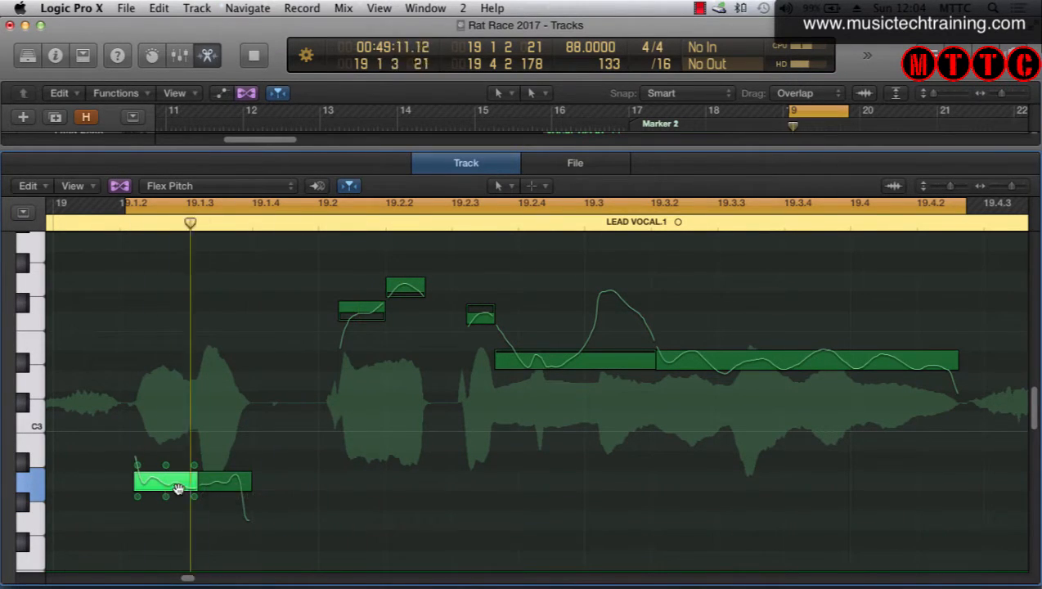
Step: Raise the first and second low notes one more semitone each and play the phrase
{"action": "left_click_drag", "start_coordinate": [176, 489], "coordinate": [219, 461]}
{"action": "key", "text": "shift+space"}
{"action": "left_click", "coordinate": [220, 488]}
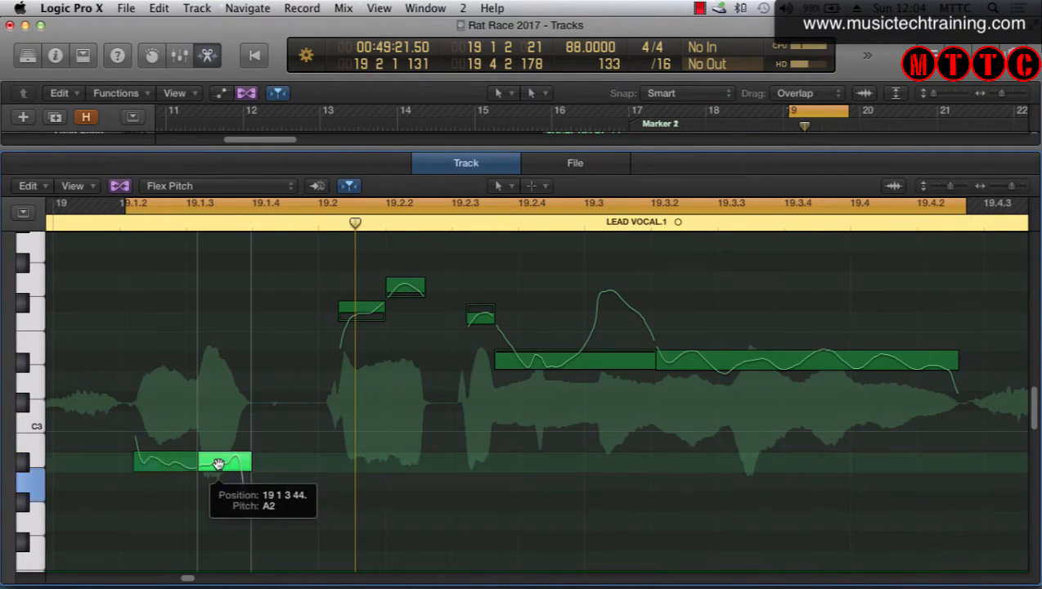
{"action": "key", "text": "shift+space"}
{"action": "key", "text": "space"}
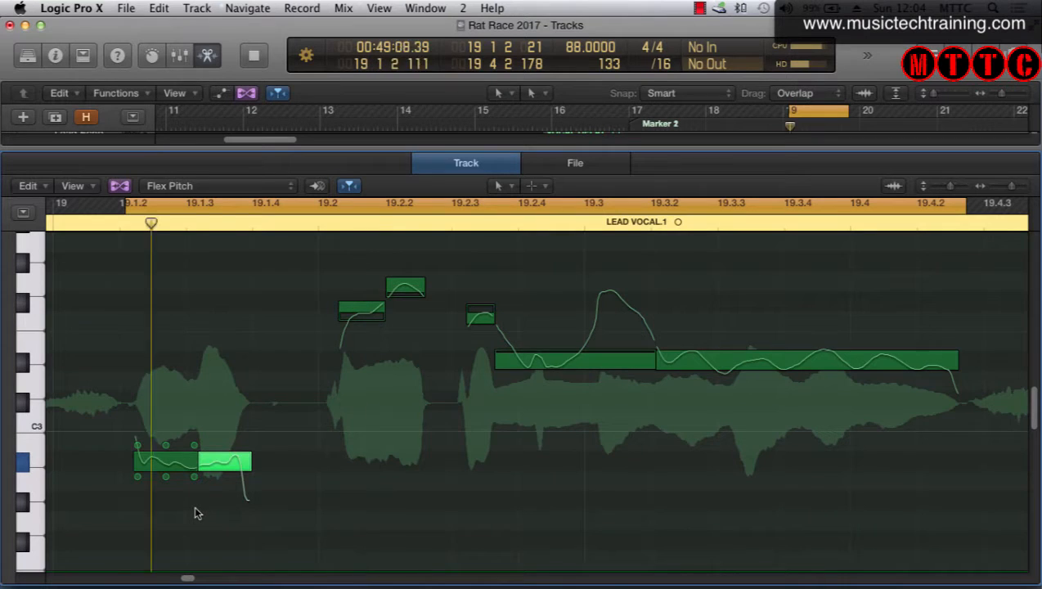
{"action": "key", "text": "space"}
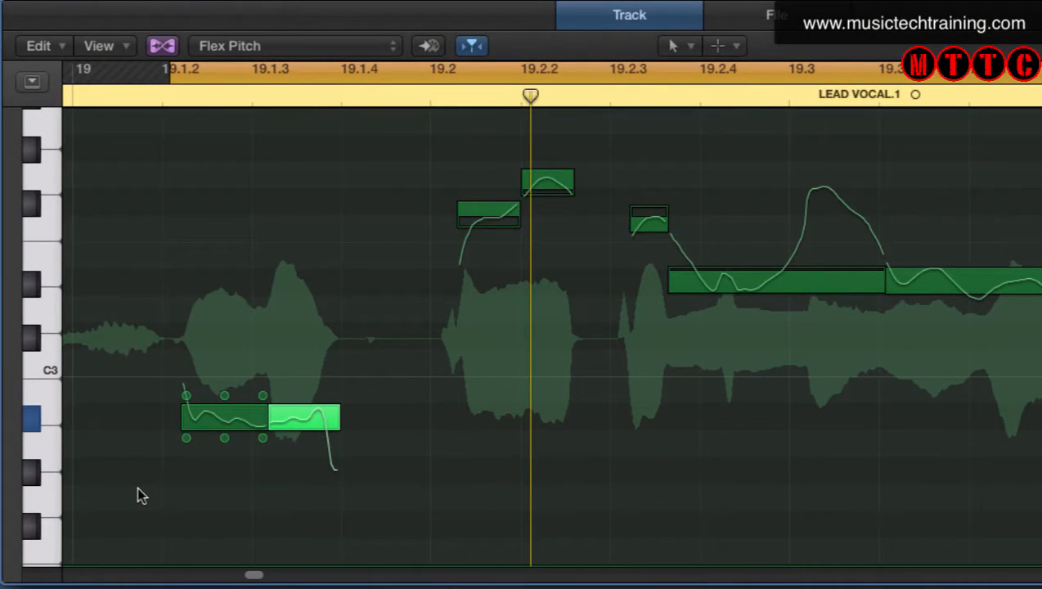
Step: Select both notes between 19.1.2 and 19.1.4, raise them together by five semitones, and play the phrase
{"action": "left_click_drag", "start_coordinate": [139, 488], "coordinate": [352, 415]}
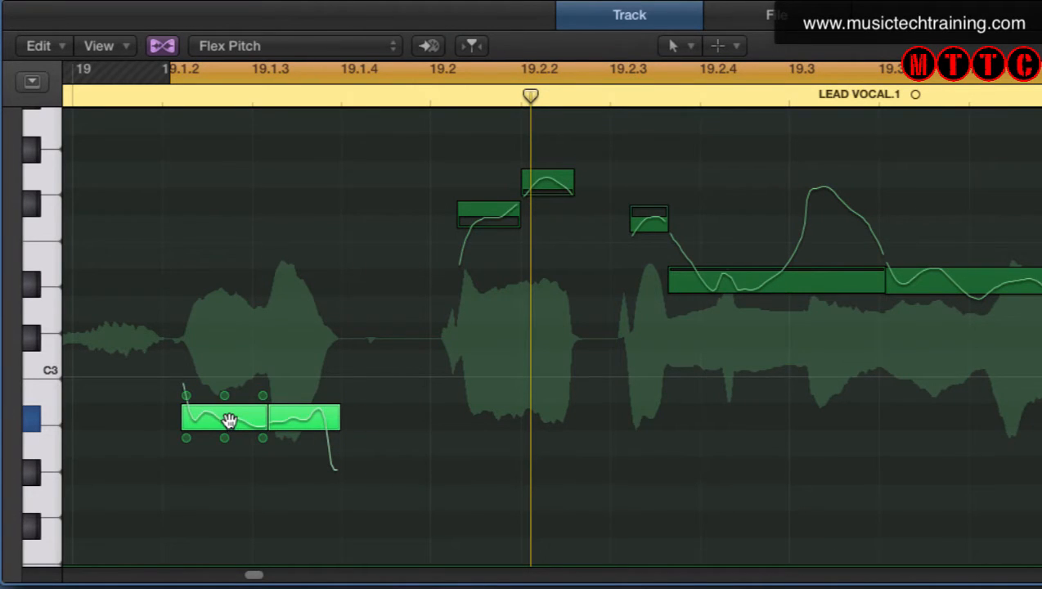
{"action": "left_click_drag", "start_coordinate": [229, 421], "coordinate": [234, 281]}
{"action": "key", "text": "shift+space"}
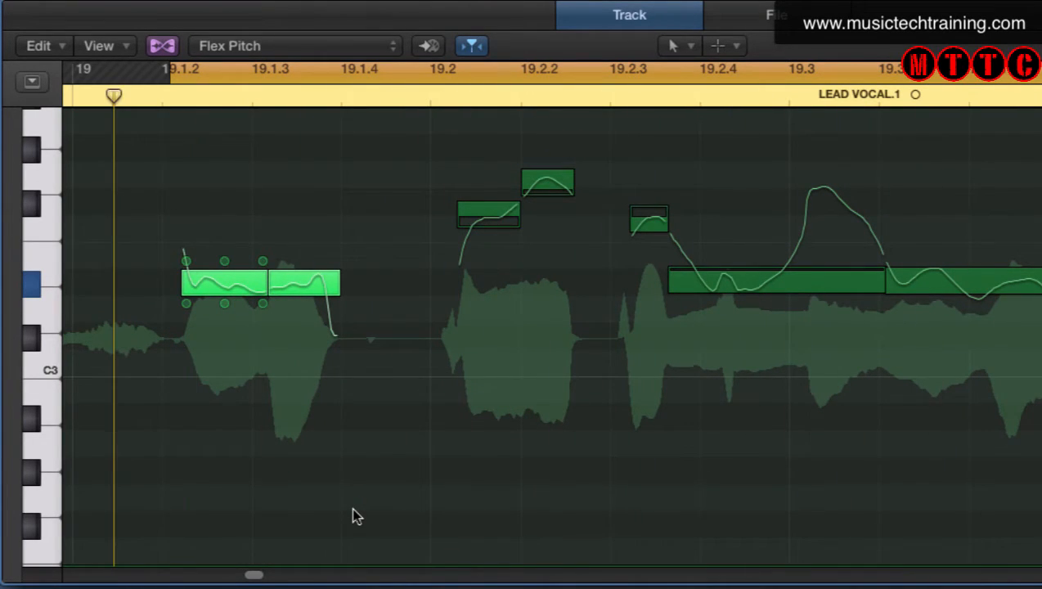
{"action": "left_click", "coordinate": [288, 283]}
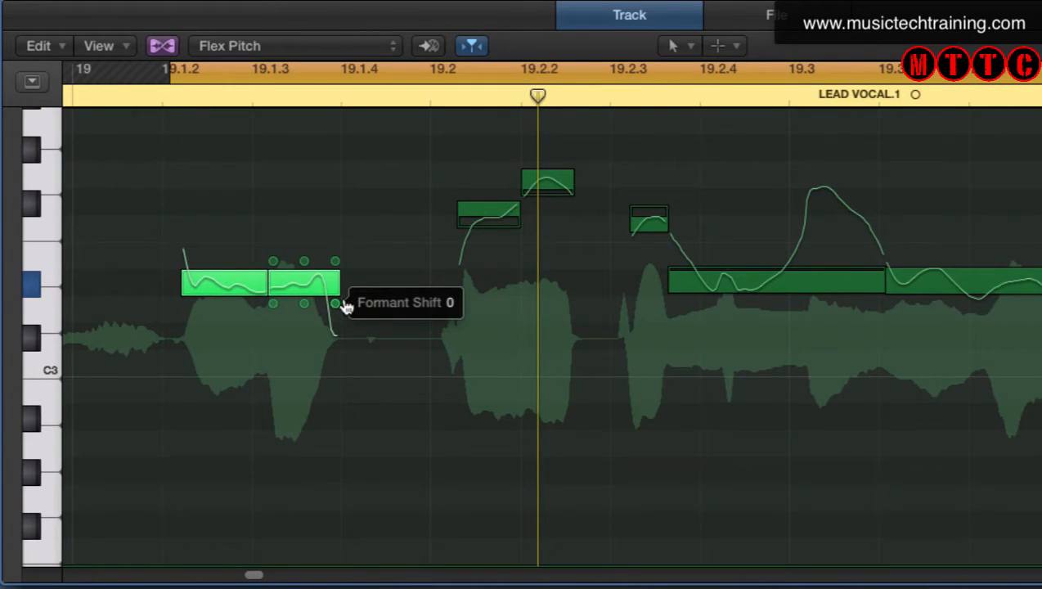
{"action": "key", "text": "shift+space"}
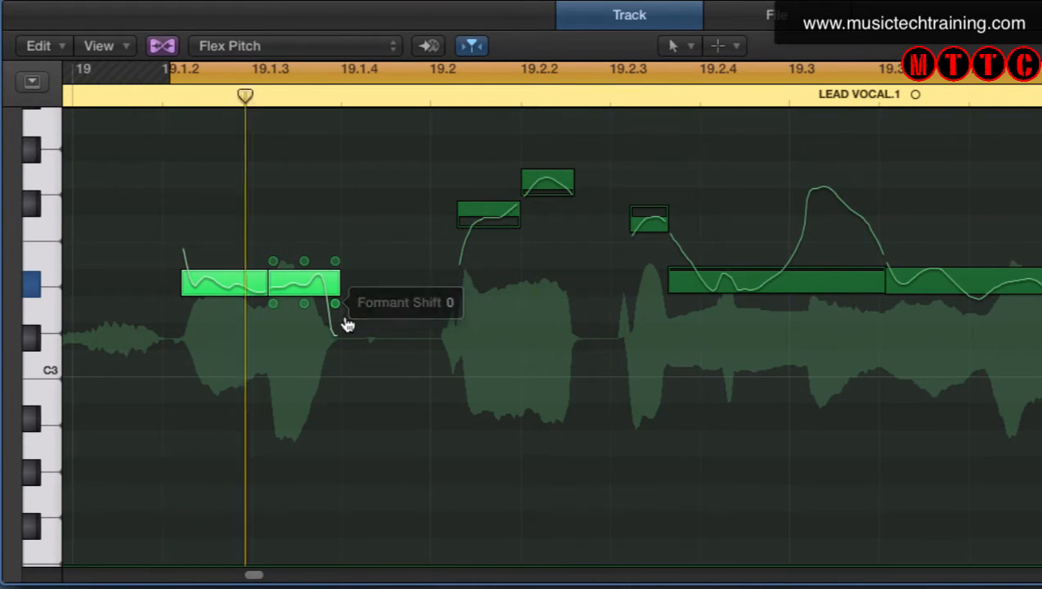
{"action": "key", "text": "space"}
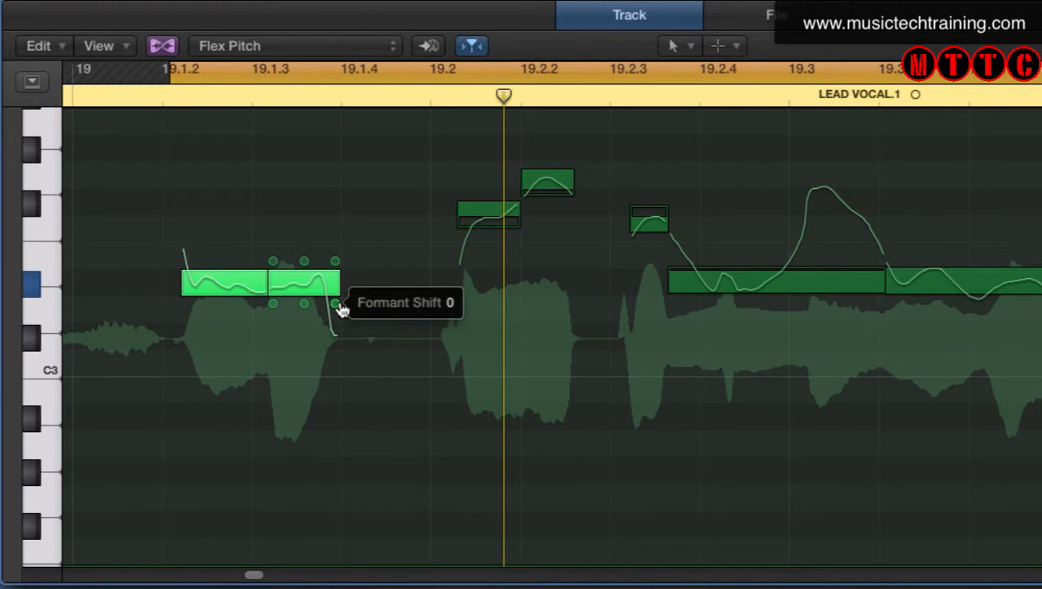
Step: Raise the formant shift of both selected notes between 19.1.2 and 19.1.4 to 180 and play the phrase
{"action": "left_click_drag", "start_coordinate": [337, 305], "coordinate": [337, 303]}
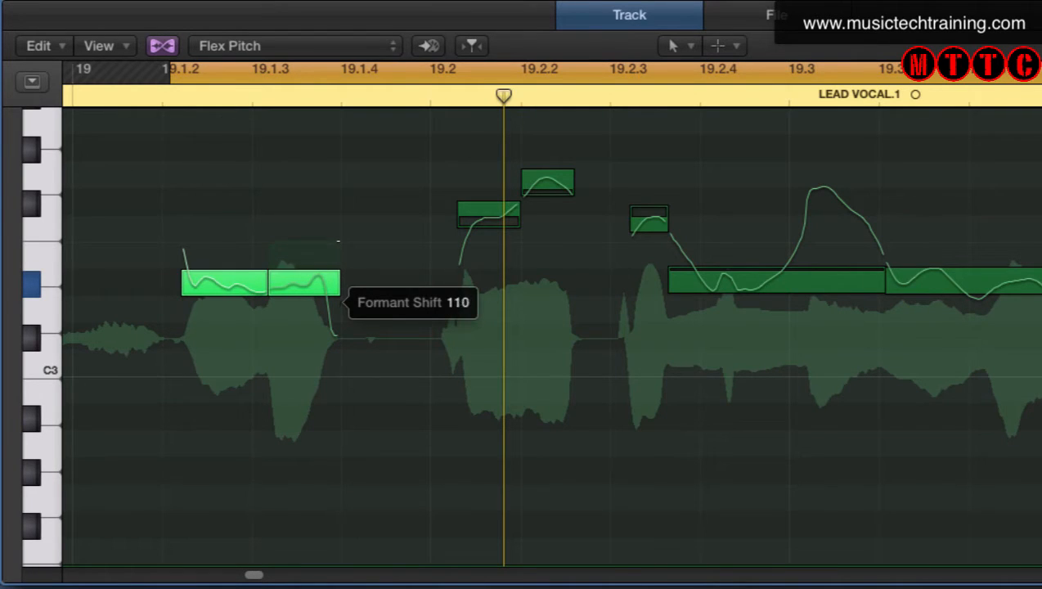
{"action": "left_click_drag", "start_coordinate": [338, 242], "coordinate": [337, 241]}
{"action": "left_click_drag", "start_coordinate": [336, 303], "coordinate": [338, 256]}
{"action": "key", "text": "space"}
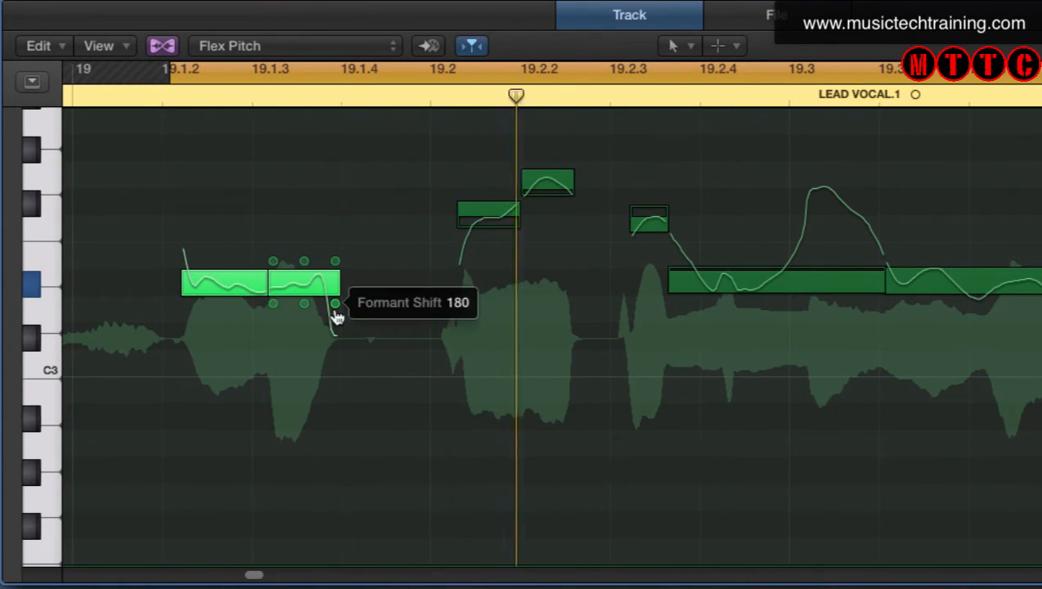
Step: Lower the formant shift of both selected notes to -201, listen to the phrase, and readjust the shift upward
{"action": "mouse_move", "coordinate": [336, 307]}
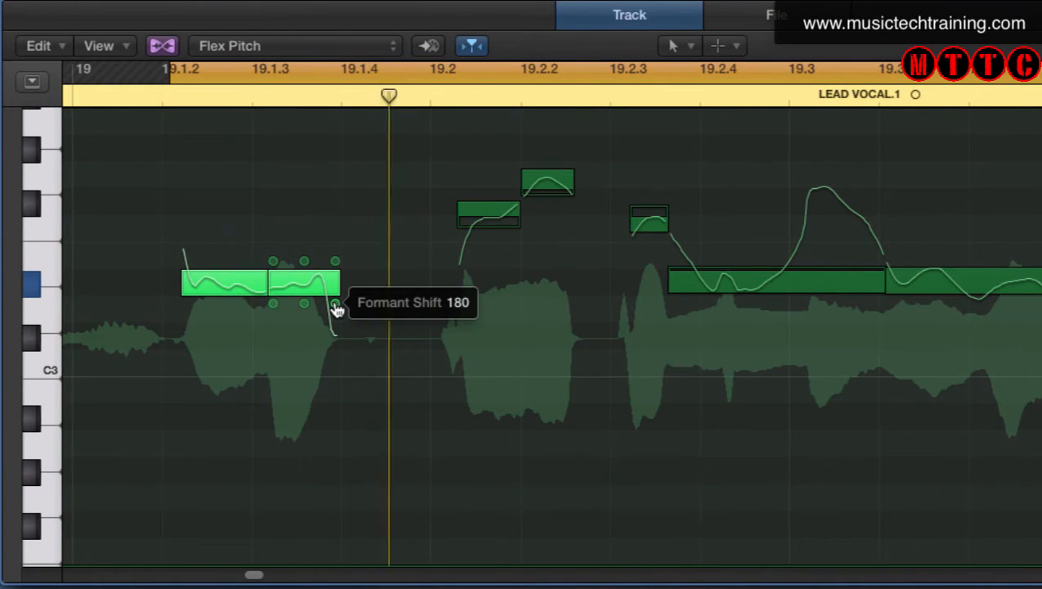
{"action": "left_click_drag", "start_coordinate": [335, 303], "coordinate": [329, 487]}
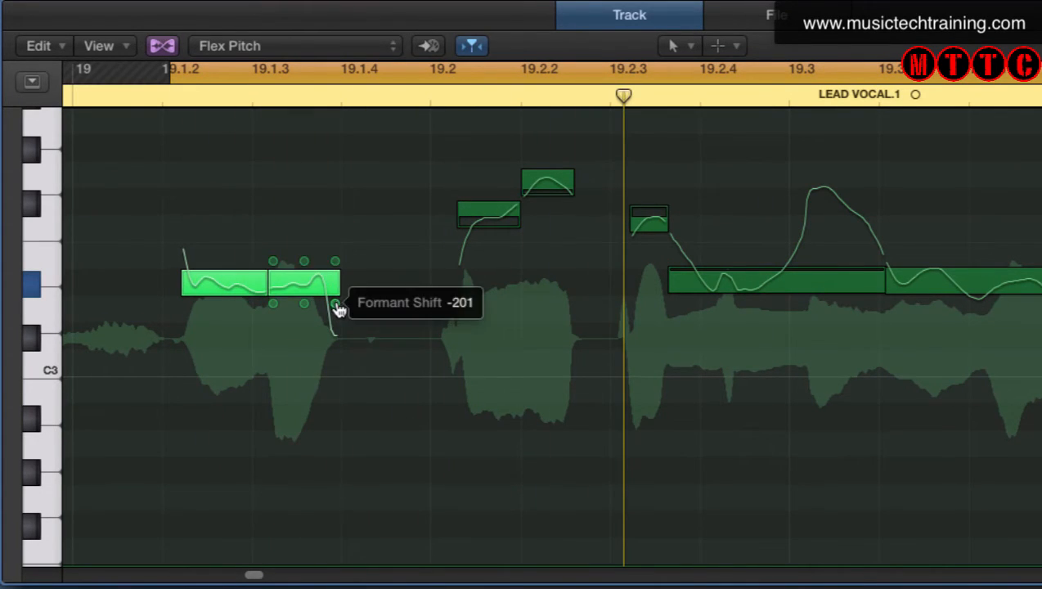
{"action": "left_click_drag", "start_coordinate": [336, 304], "coordinate": [336, 301]}
{"action": "left_click_drag", "start_coordinate": [337, 238], "coordinate": [337, 161]}
{"action": "mouse_move", "coordinate": [337, 305]}
{"action": "left_mouse_down"}
{"action": "mouse_move", "coordinate": [339, 282]}
{"action": "mouse_move", "coordinate": [335, 309]}
{"action": "left_mouse_up"}
Step: Play the phrase repeatedly to hear the adjusted formant shift on the two notes, and clear the note selection
{"action": "key", "text": "space"}
{"action": "key", "text": "space"}
{"action": "key", "text": "space"}
{"action": "key", "text": "space"}
{"action": "key", "text": "space"}
{"action": "key", "text": "space"}
{"action": "key", "text": "space"}
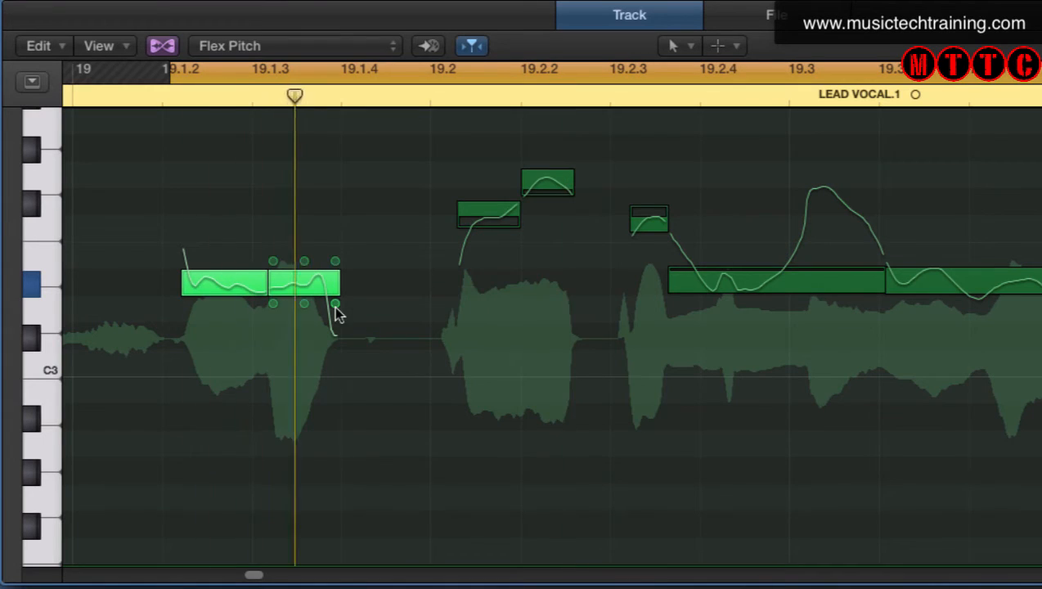
{"action": "key", "text": "space"}
{"action": "left_click", "coordinate": [337, 311]}
{"action": "key", "text": "space"}
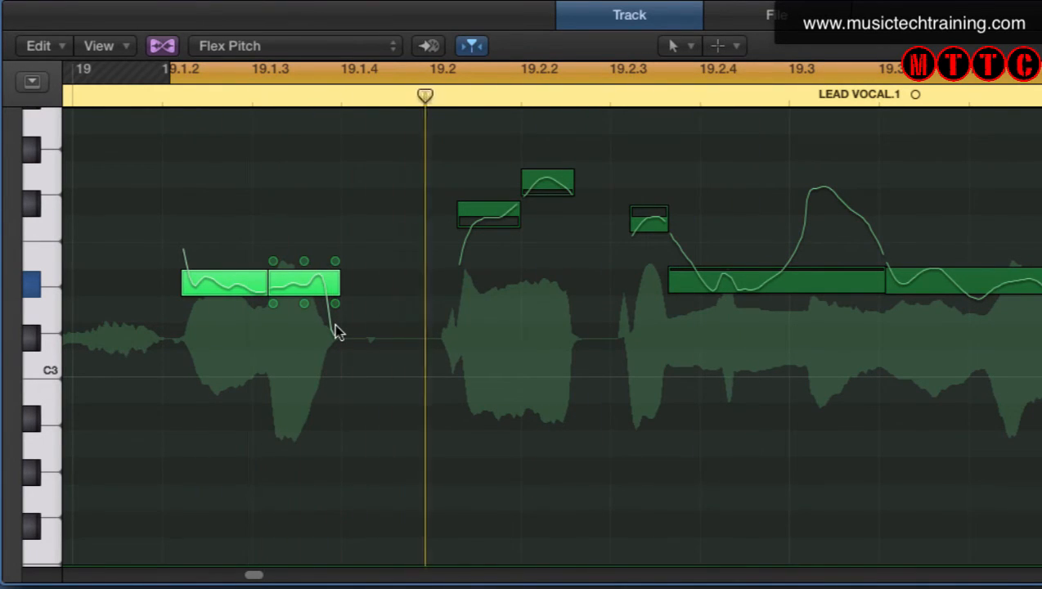
{"action": "key", "text": "space"}
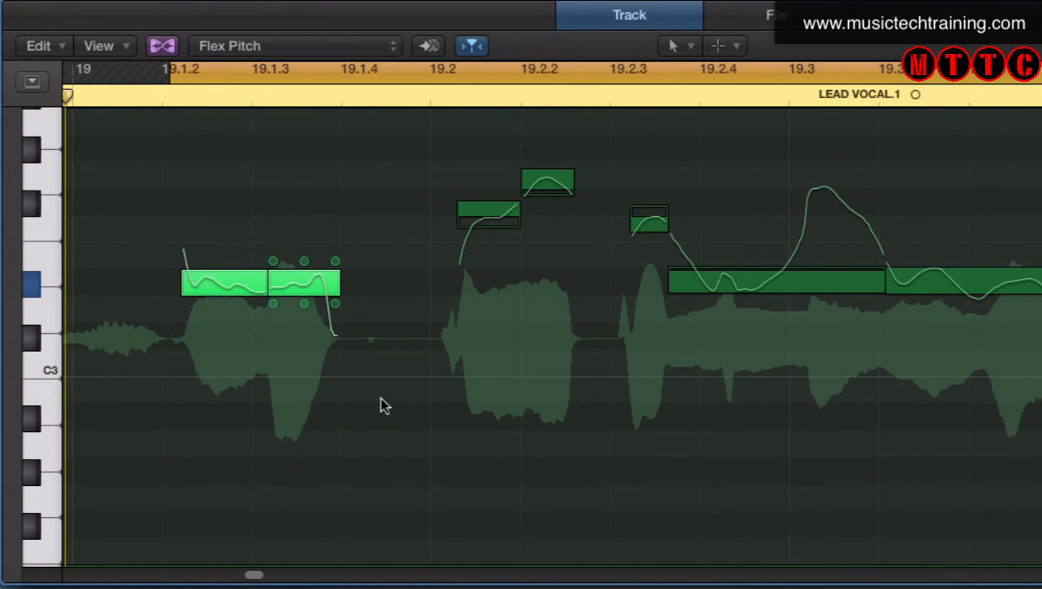
{"action": "left_click", "coordinate": [379, 415]}
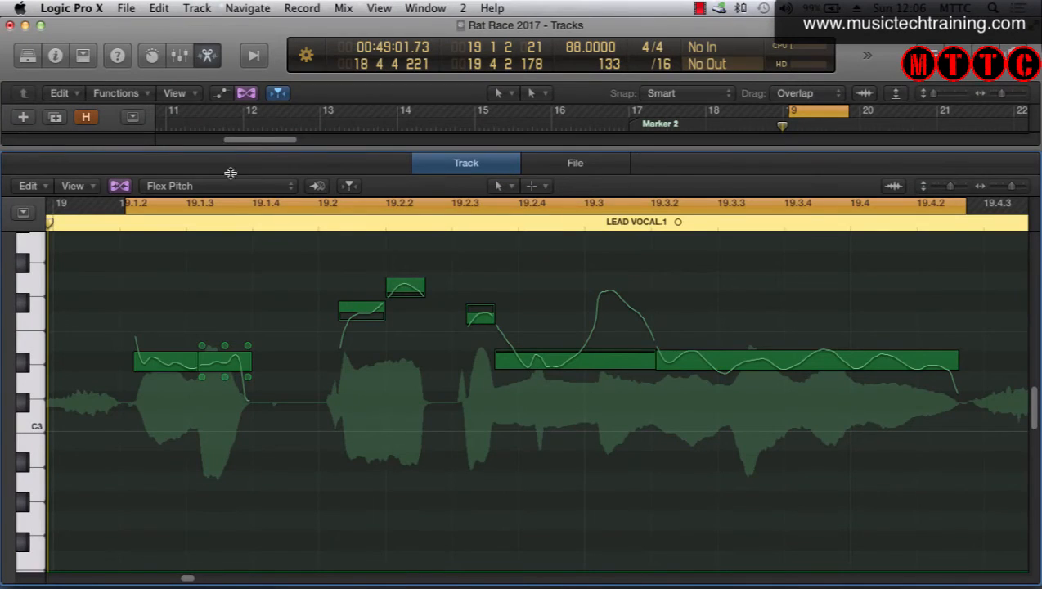
Step: Reveal the Lead Vox track above the editor and play the phrase with the cycle start moved to 19 1 1 1
{"action": "left_click_drag", "start_coordinate": [231, 173], "coordinate": [249, 312]}
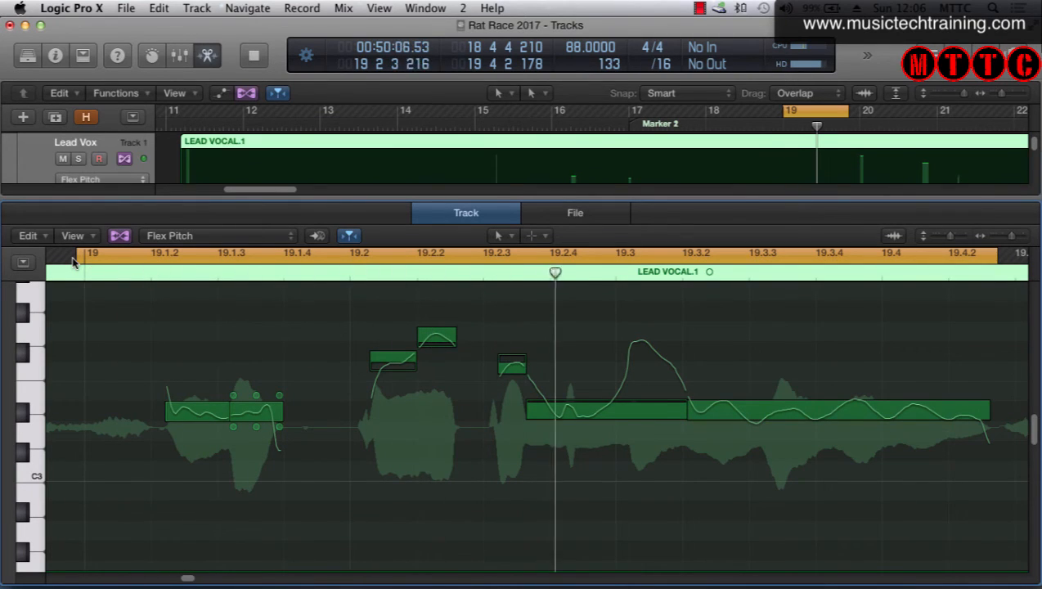
{"action": "key", "text": "space"}
{"action": "left_click_drag", "start_coordinate": [80, 256], "coordinate": [85, 256]}
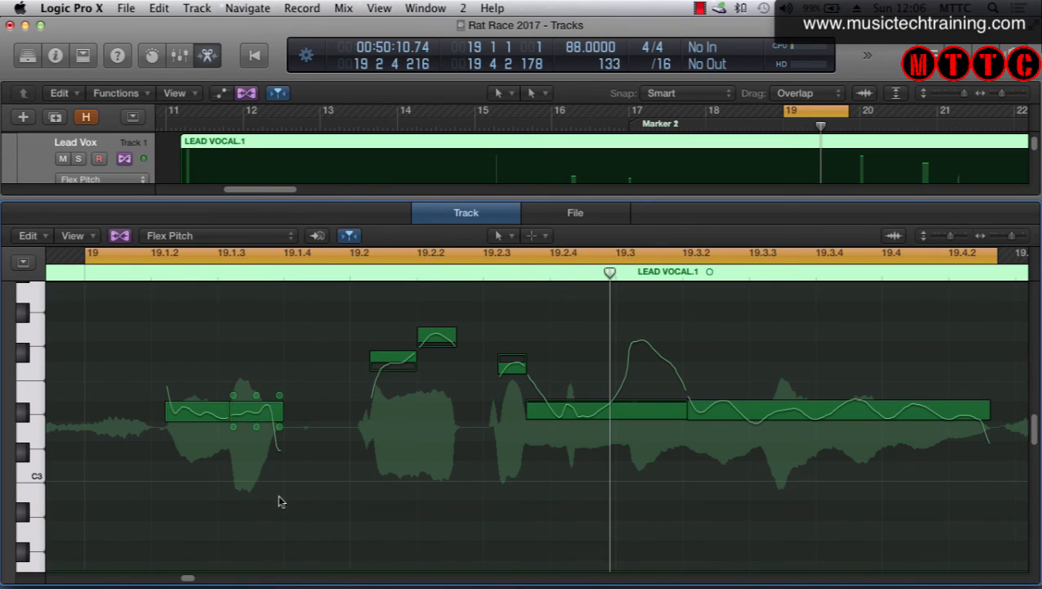
{"action": "key", "text": "space"}
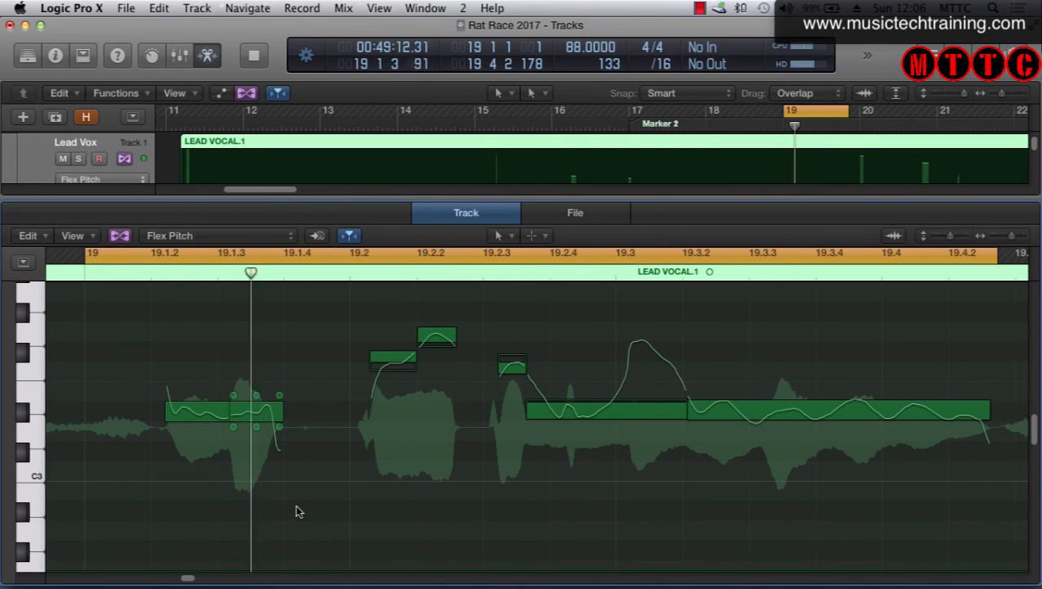